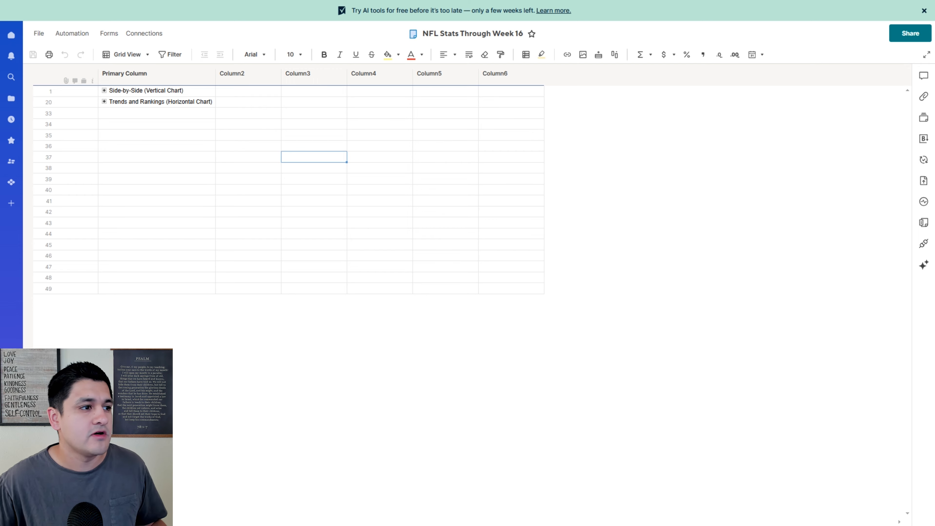
- Expand the Side-by-Side (Vertical Chart) group and its Passing Leaders, Rushing Leaders and Yards Per Pass Attempt subgroups
left_click(104, 91)
left_click(104, 91)
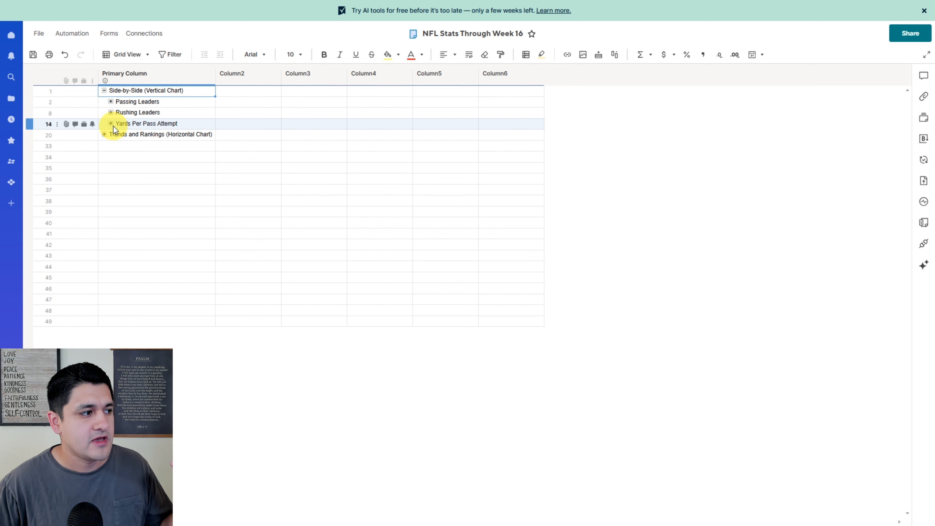
left_click(111, 124)
left_click(111, 111)
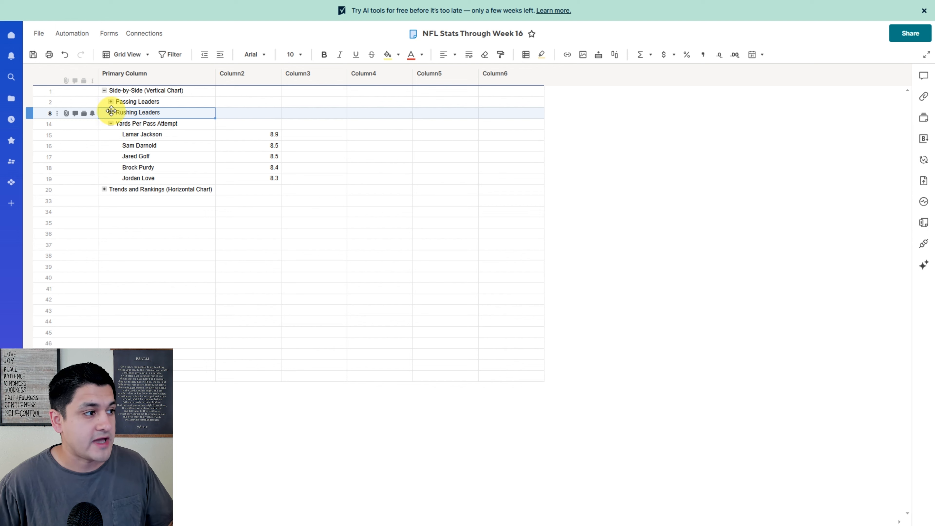
left_click(111, 102)
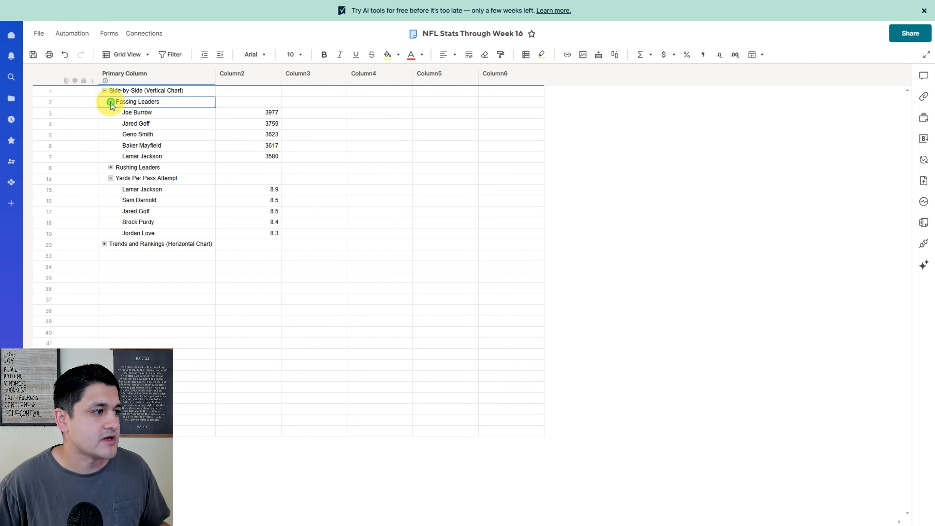
left_click(110, 168)
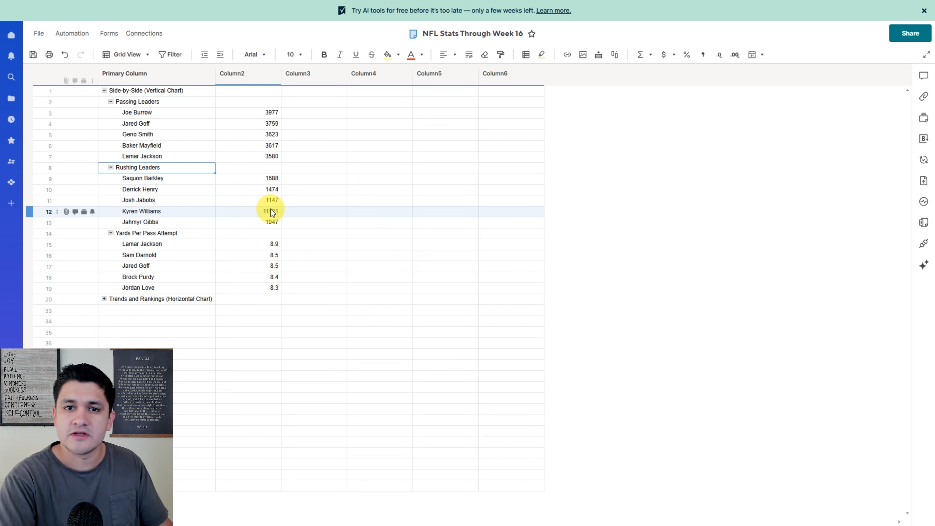
- Open the NFL Leaders Through Week 16 dashboard and switch it into edit mode
left_click(398, 275)
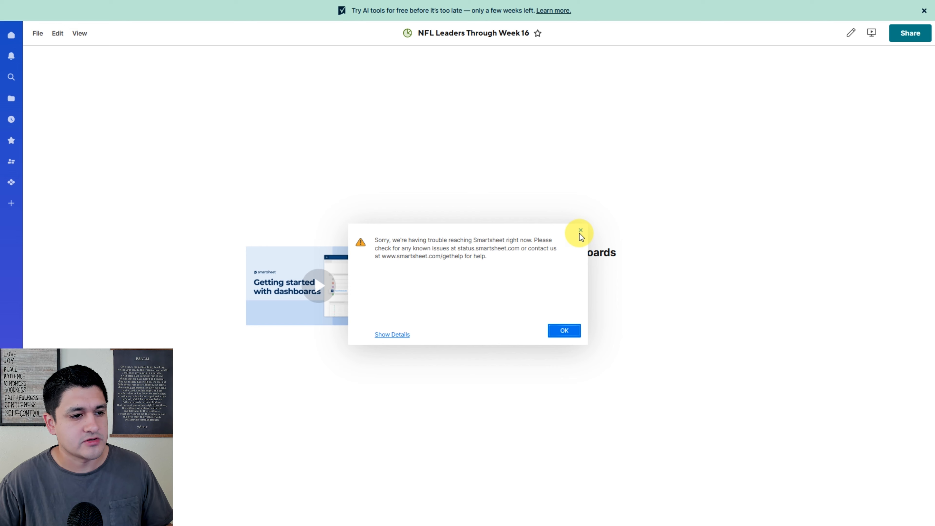
left_click(581, 230)
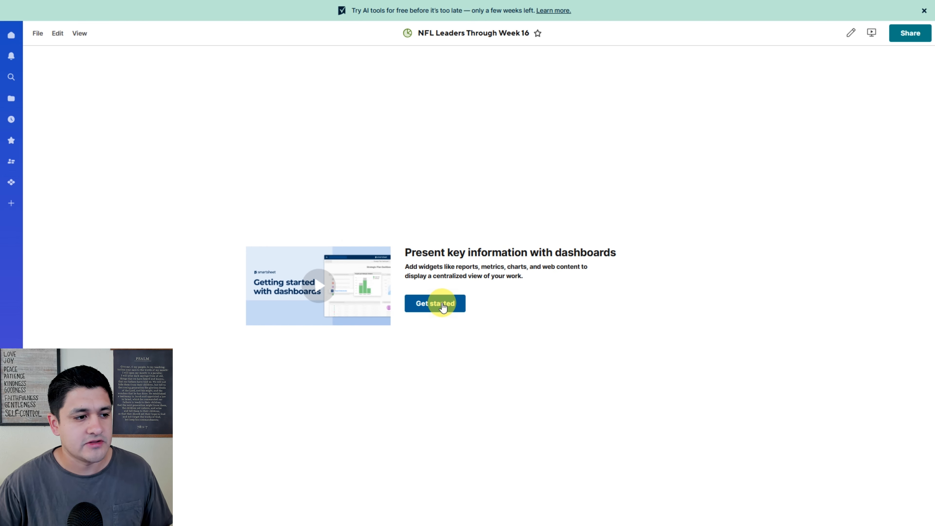
left_click(851, 33)
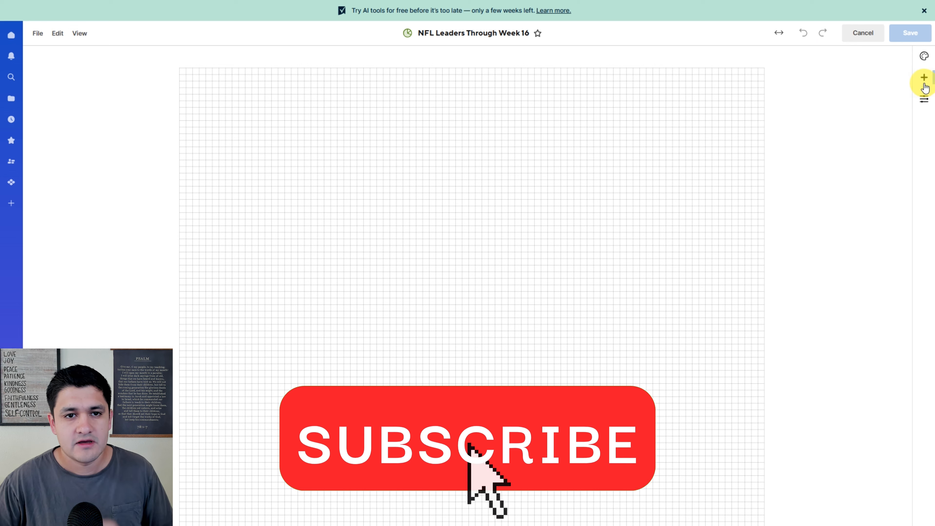
- Add a chart widget and choose the NFL Stats Through Week 16 sheet as its data source
left_click(924, 78)
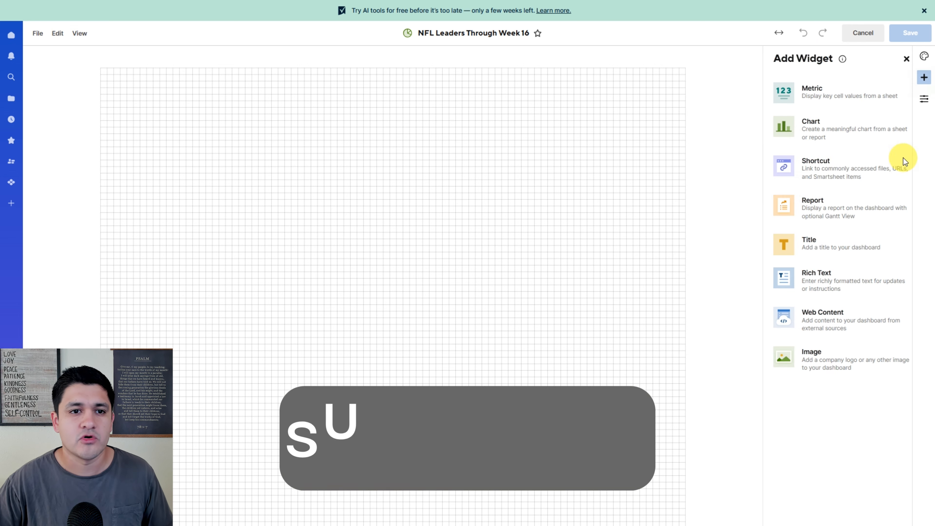
left_click(810, 136)
left_click(791, 122)
left_click(81, 140)
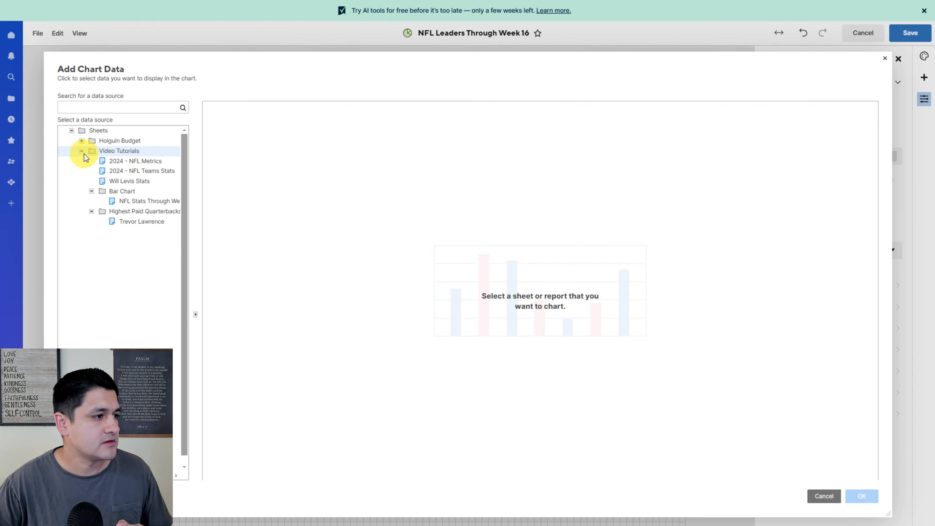
left_click(147, 201)
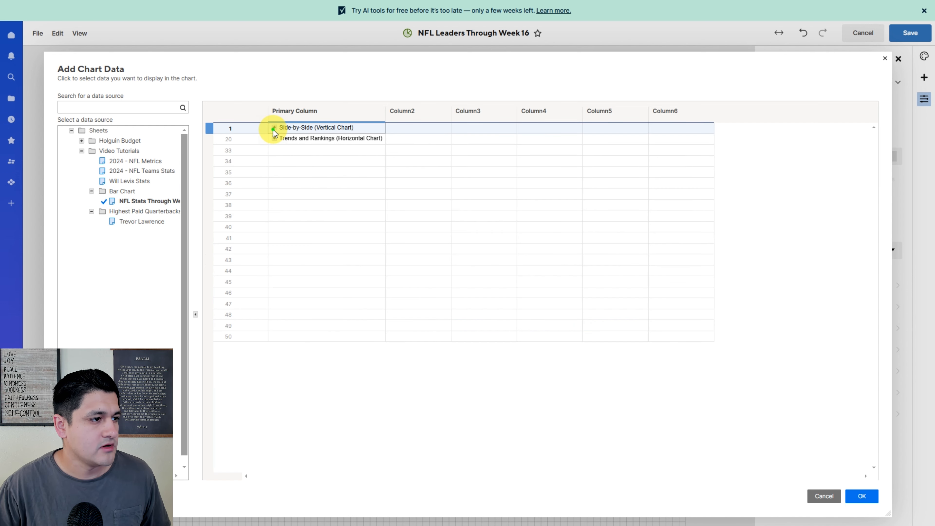
- Select the five Passing Leaders names and their yard values as the chart data
left_click(274, 127)
left_click(281, 138)
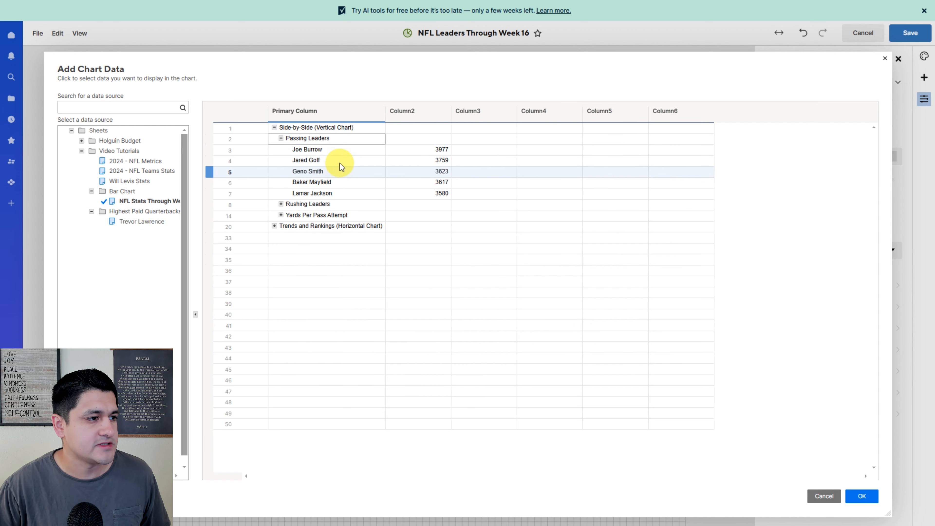
left_click_drag(311, 149, 420, 197)
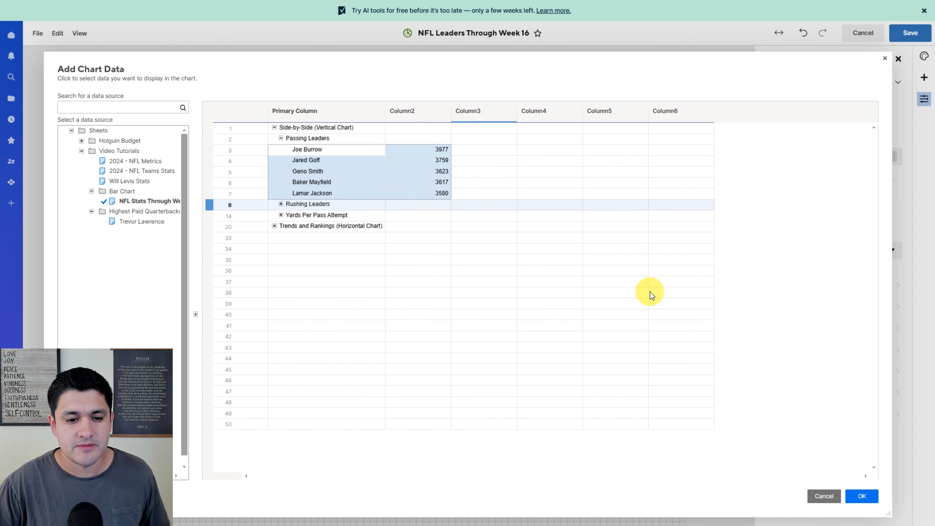
left_click(861, 496)
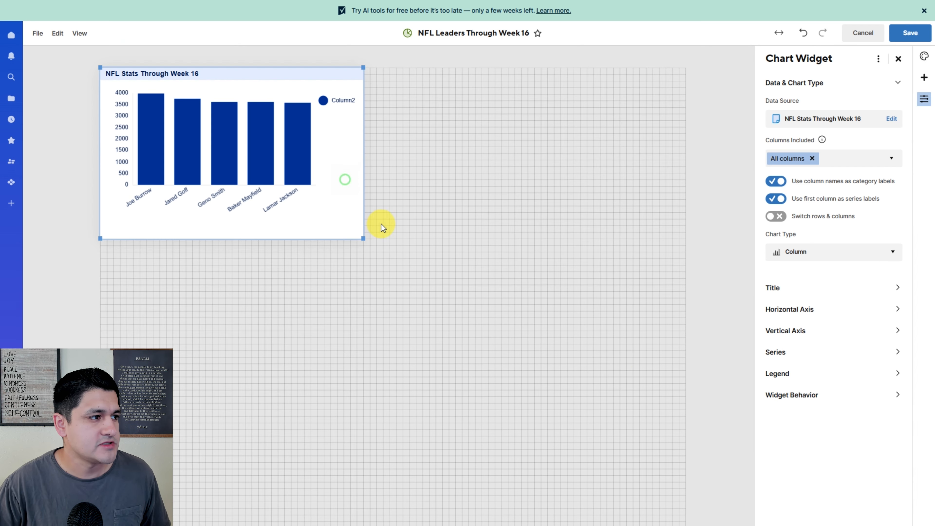
- Nudge the chart widget slightly and switch the chart's rows and columns
left_click(435, 238)
left_click(369, 224)
left_click_drag(370, 223, 376, 224)
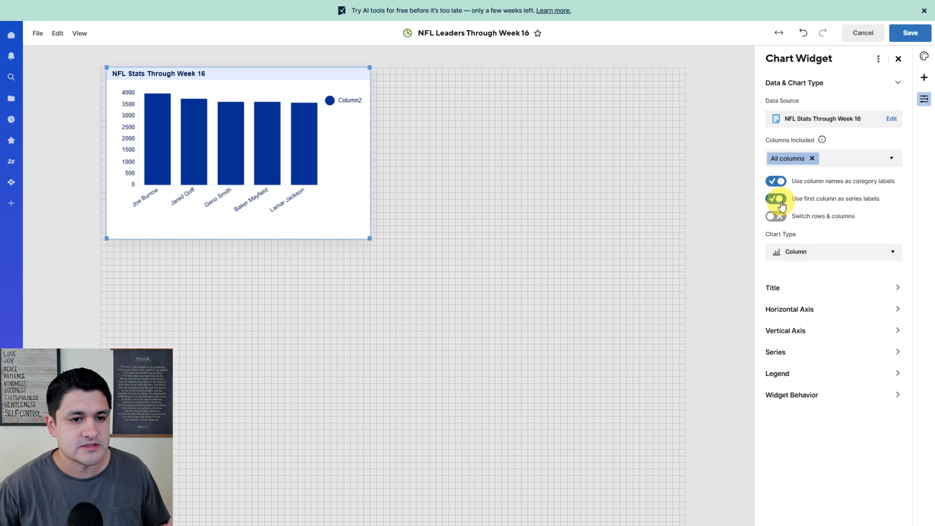
left_click(777, 217)
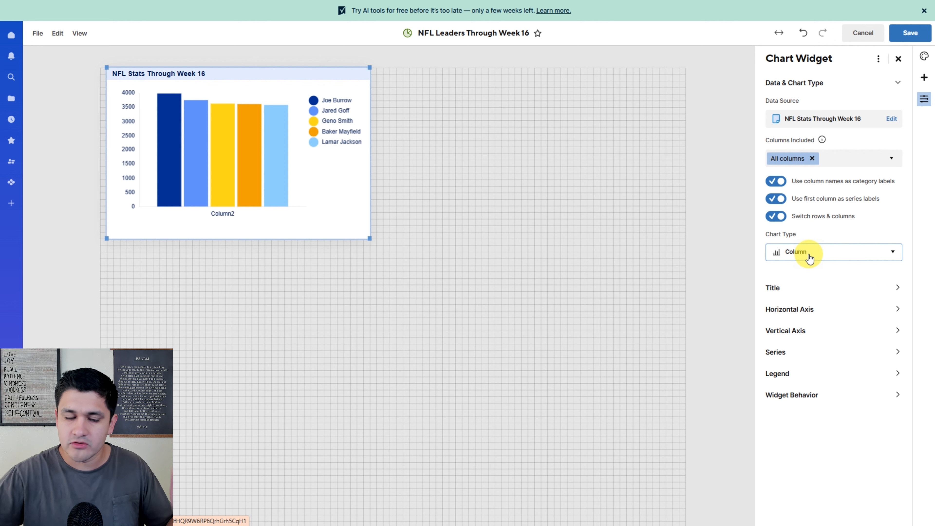
- Retitle the chart Passing Leaders and set the title font size to 14
left_click(802, 288)
double_click(829, 146)
triple_click(828, 146)
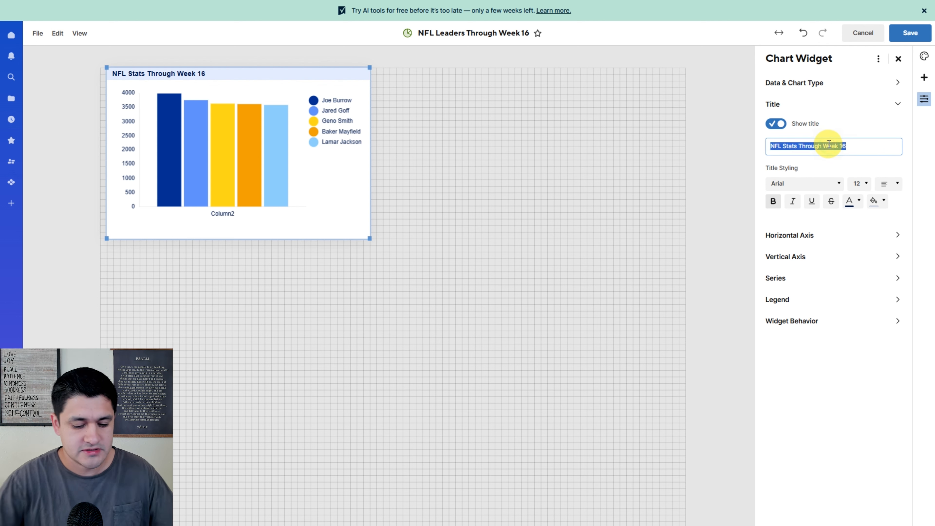
key("BackSpace")
type("Passing Leaders")
left_click(860, 183)
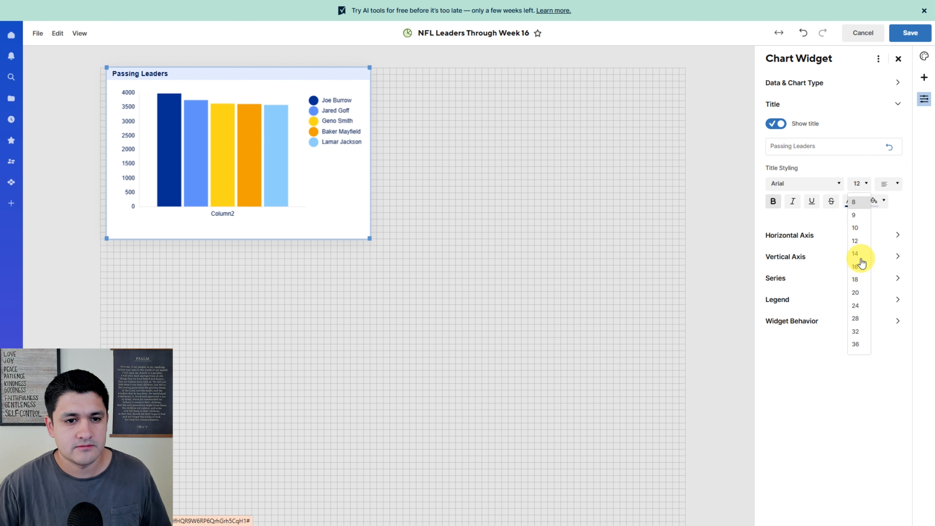
left_click(857, 250)
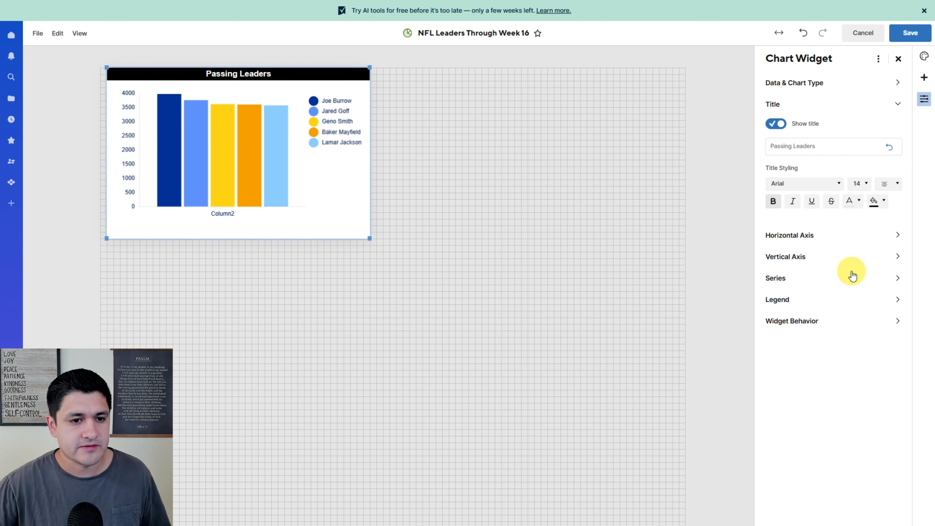
- Change the horizontal axis title and axis label text colors
left_click(784, 236)
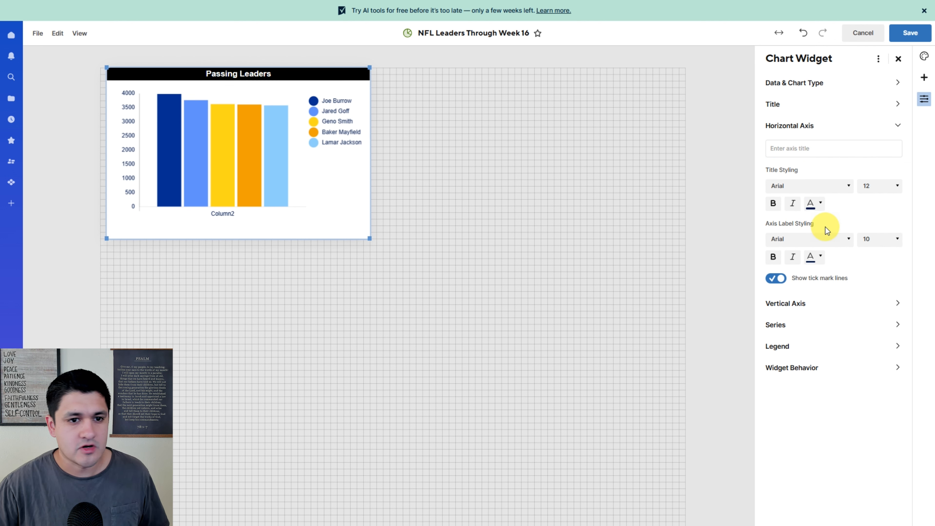
left_click(820, 213)
left_click(900, 223)
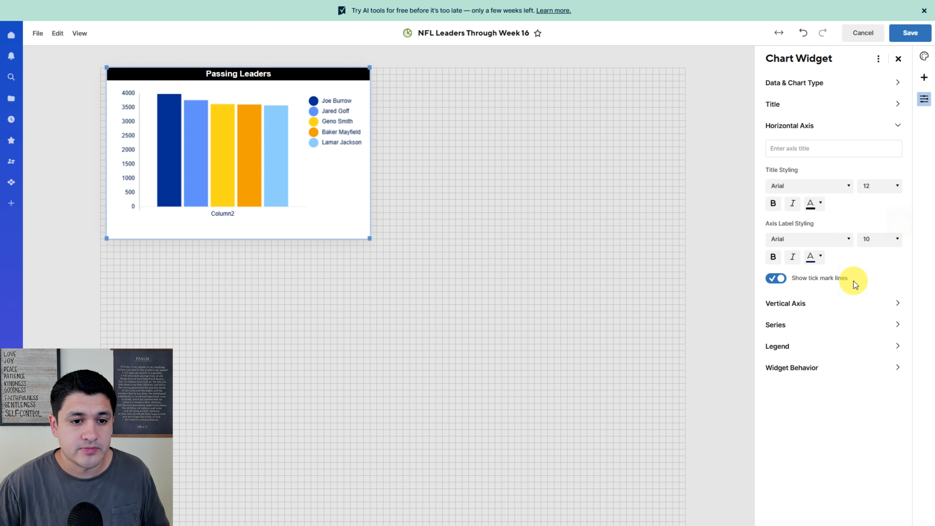
left_click(822, 258)
left_click(899, 274)
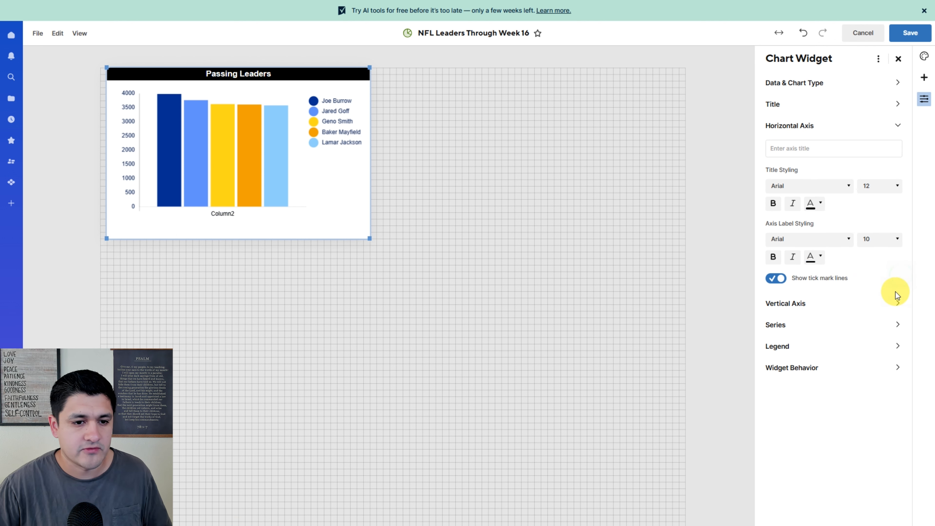
- Change the vertical axis title and axis label text colors
left_click(800, 302)
left_click(821, 228)
left_click(900, 245)
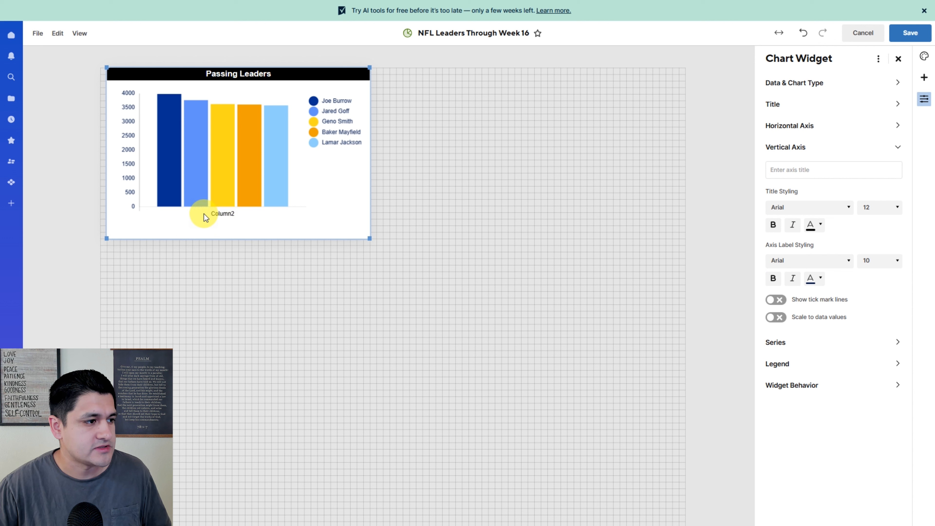
left_click(821, 228)
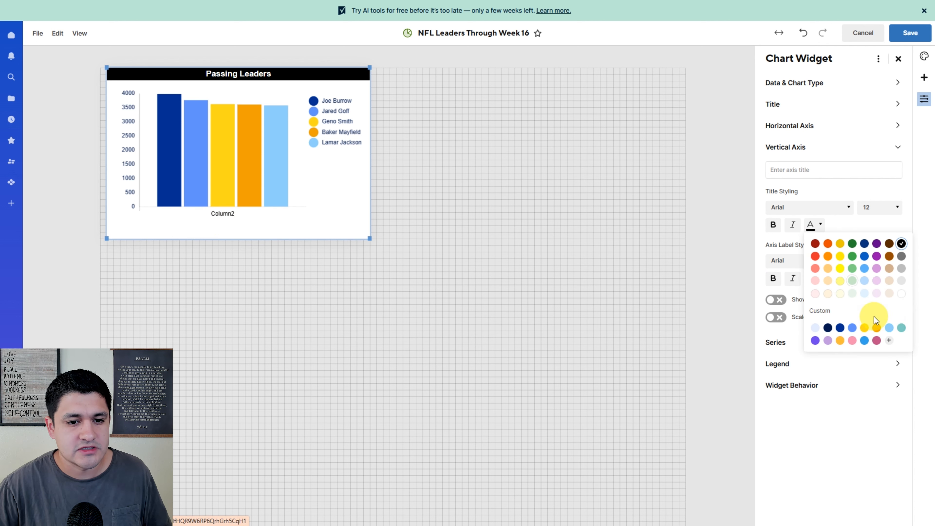
left_click(900, 296)
left_click(820, 278)
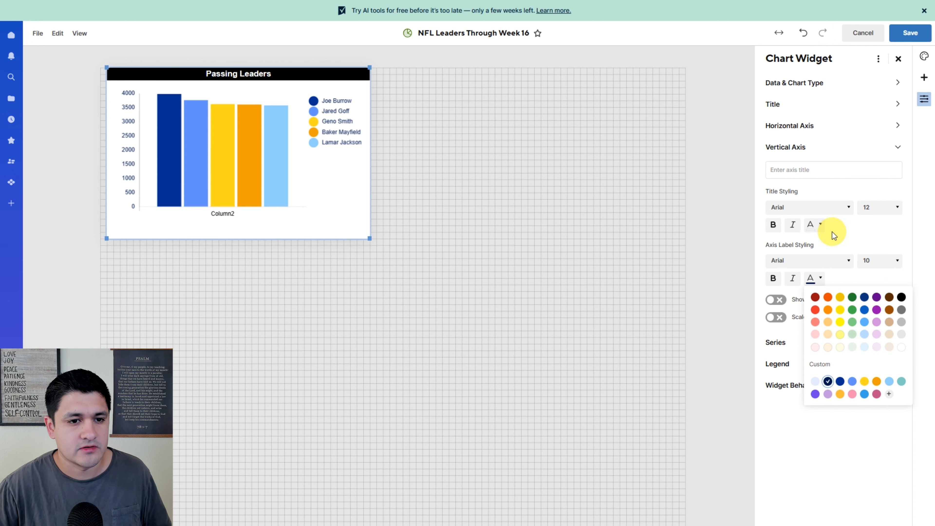
left_click(820, 225)
- Set the horizontal axis label color and title the horizontal axis Quarterbacks
left_click(803, 125)
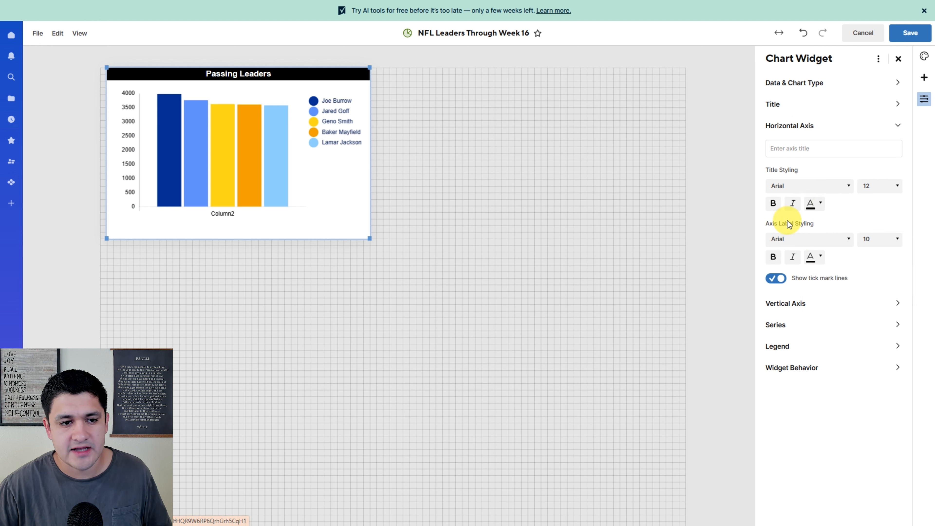
left_click(820, 256)
left_click(898, 279)
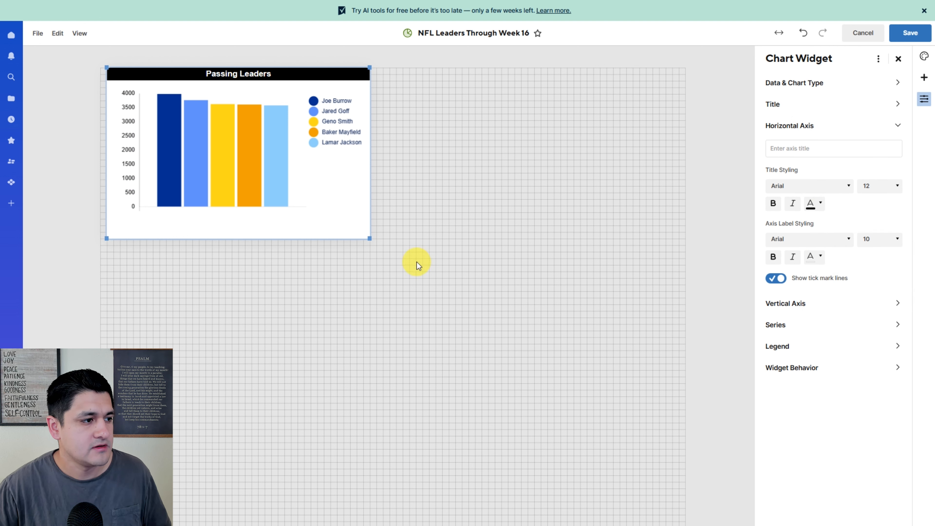
left_click(806, 147)
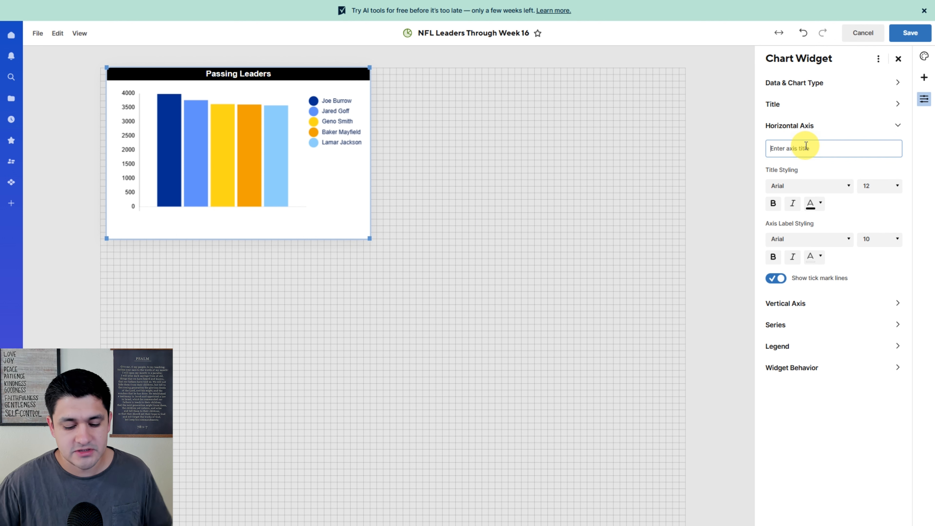
type("Quarterbacks")
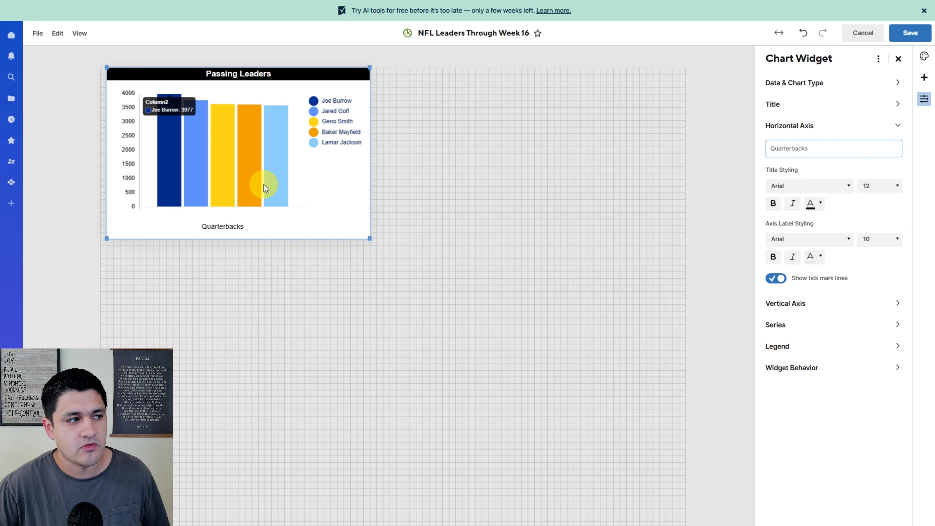
- Turn on tick mark lines and scaling to data values for the vertical axis
left_click(785, 303)
left_click(776, 317)
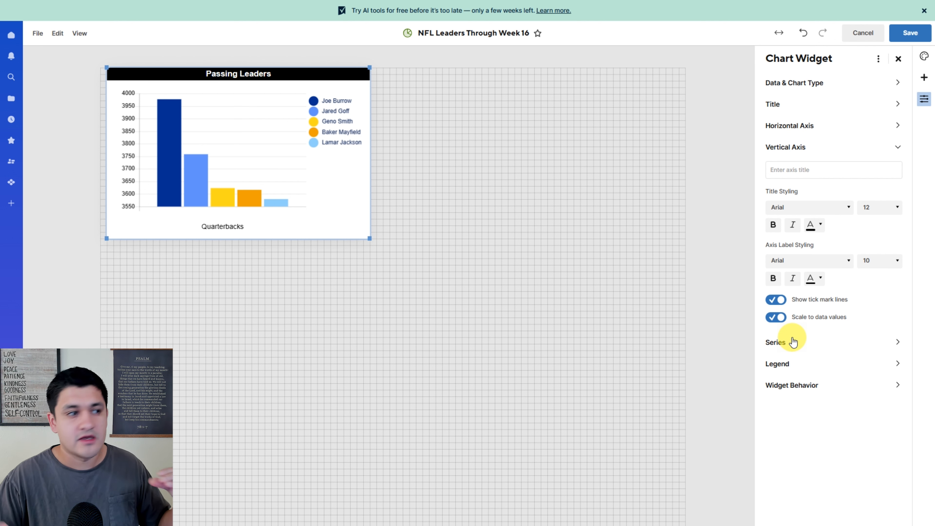
left_click(776, 318)
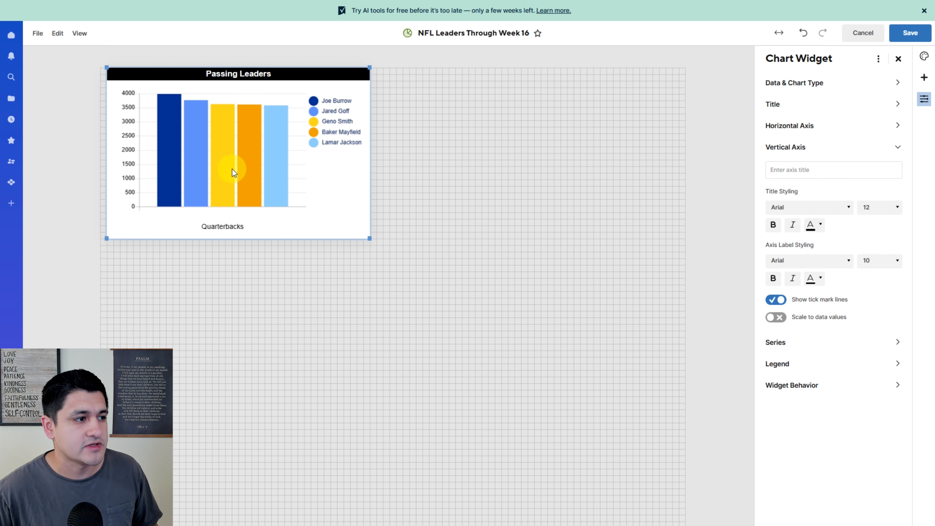
left_click(776, 320)
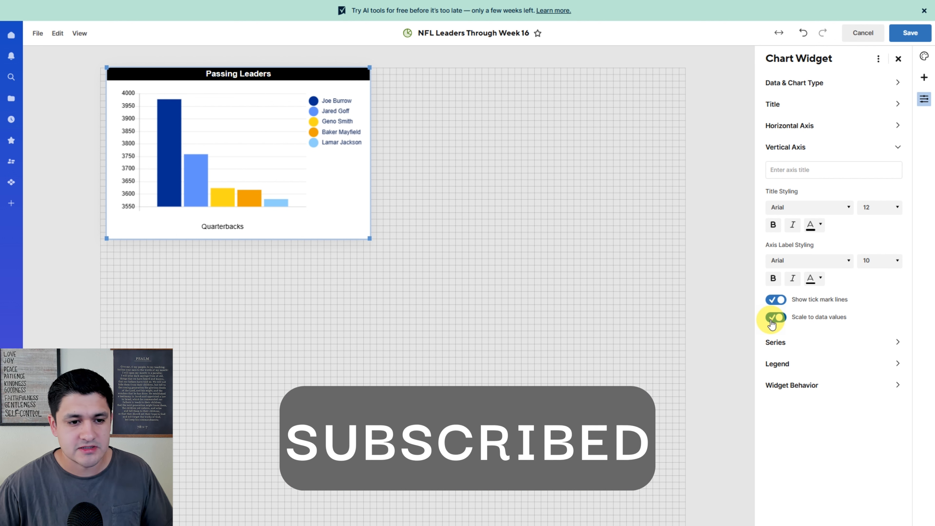
- Always show value labels for all series and move the legend to the bottom
left_click(778, 344)
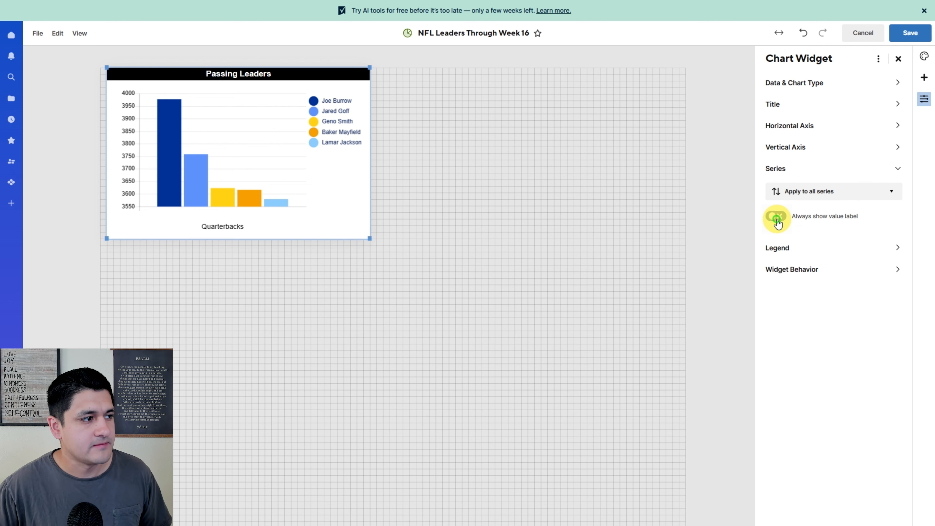
left_click(776, 216)
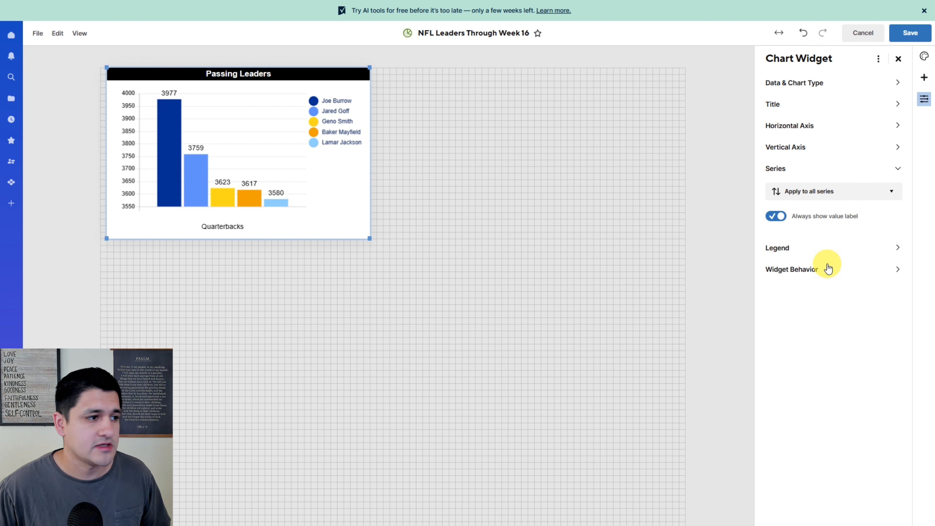
left_click(808, 251)
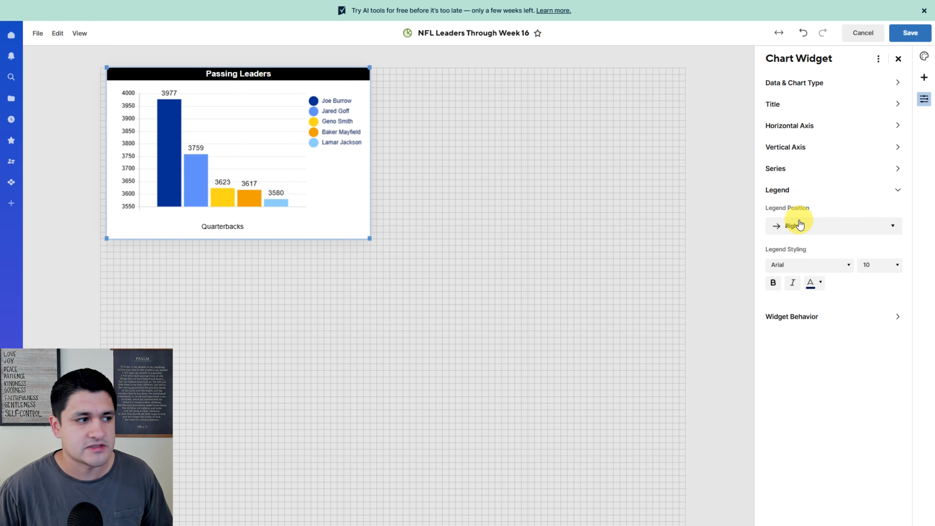
left_click(807, 226)
left_click(787, 283)
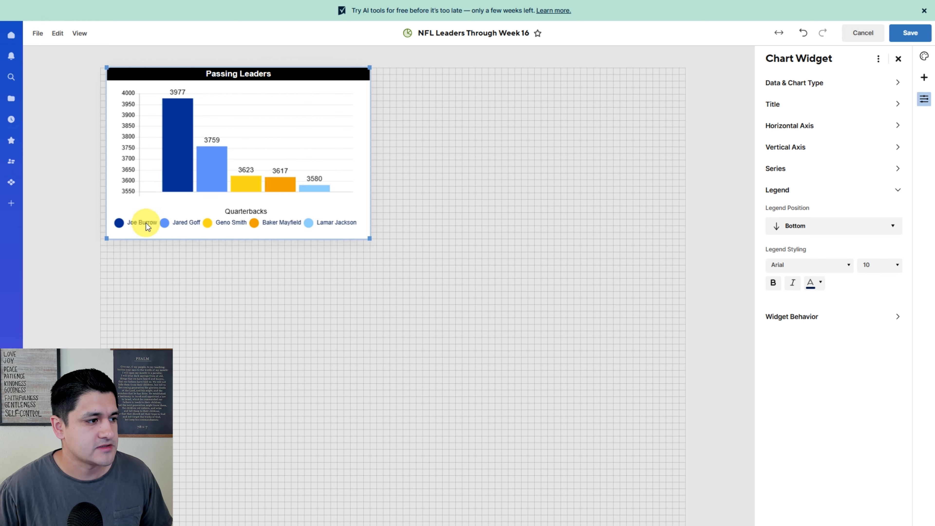
- Save the dashboard, reopen it for editing and duplicate the Passing Leaders chart beside the original
left_click(911, 33)
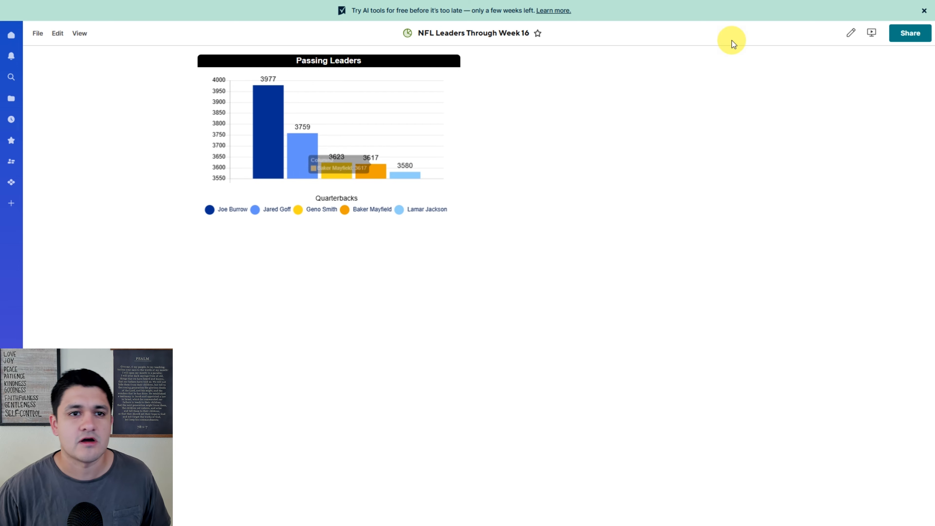
left_click(851, 32)
left_click(436, 150)
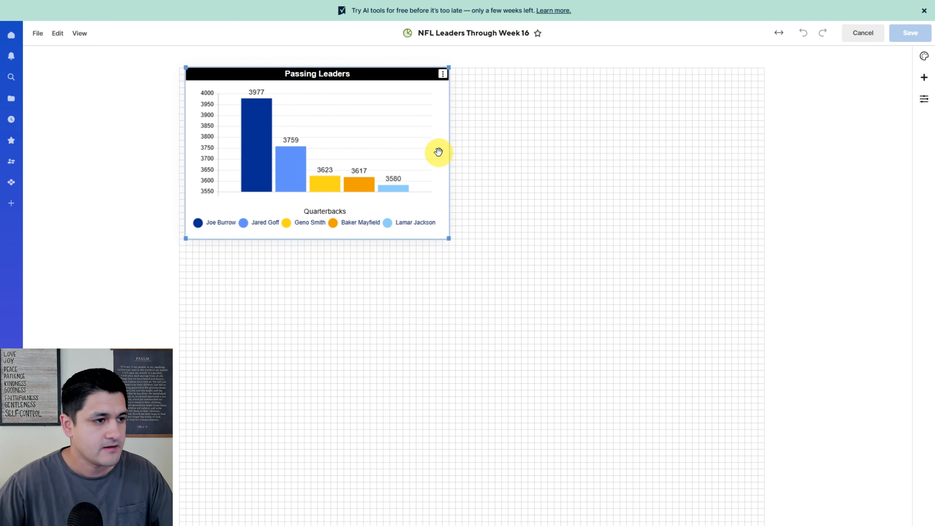
key("ctrl+c")
key("ctrl+v")
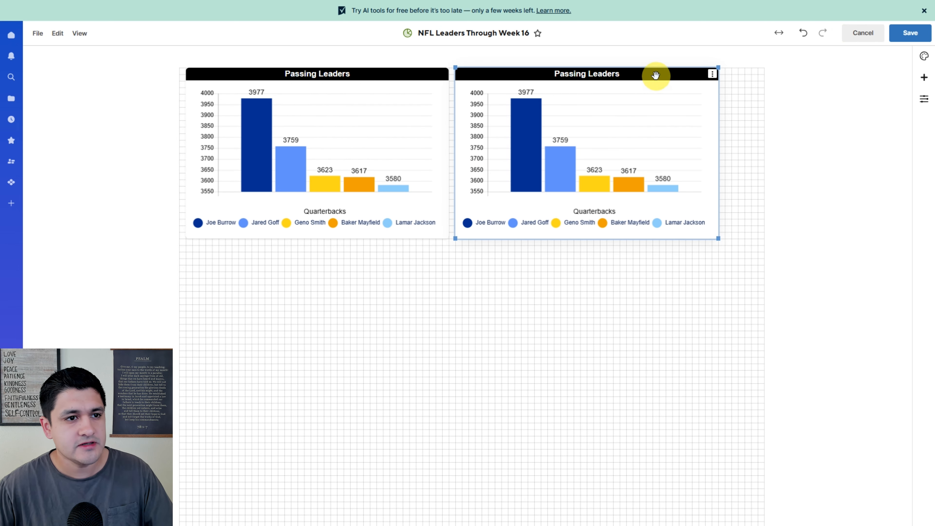
- Open the copied chart's settings and change its data to the Rushing Leaders rows of the stats sheet
left_click(712, 74)
left_click(727, 90)
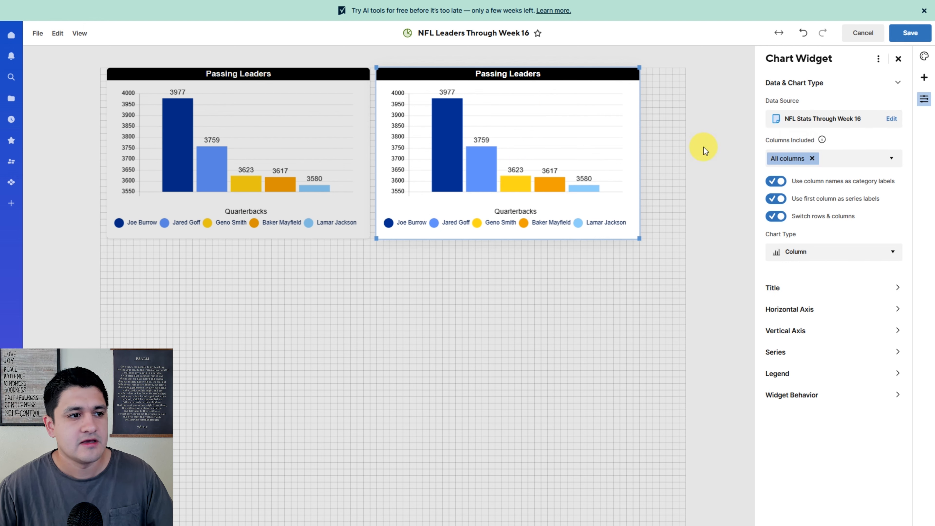
left_click(897, 119)
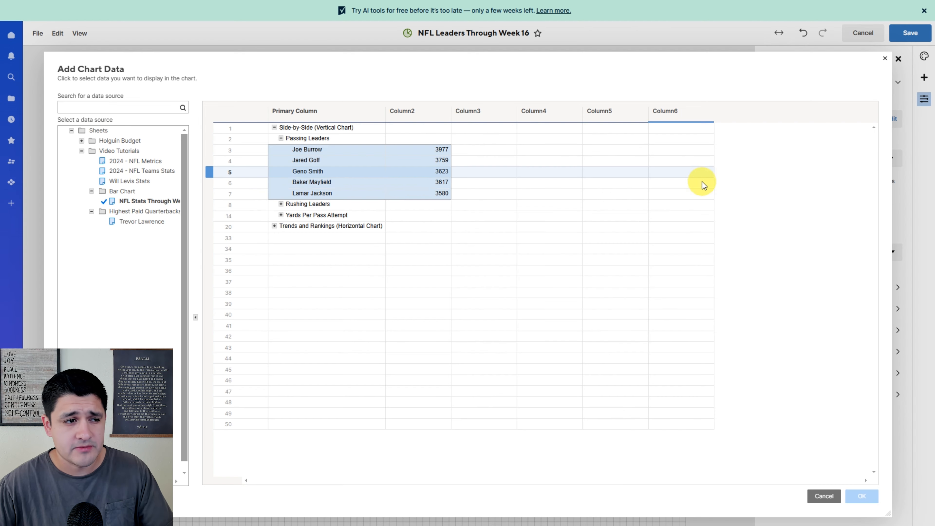
left_click(282, 204)
left_click_drag(302, 216, 381, 241)
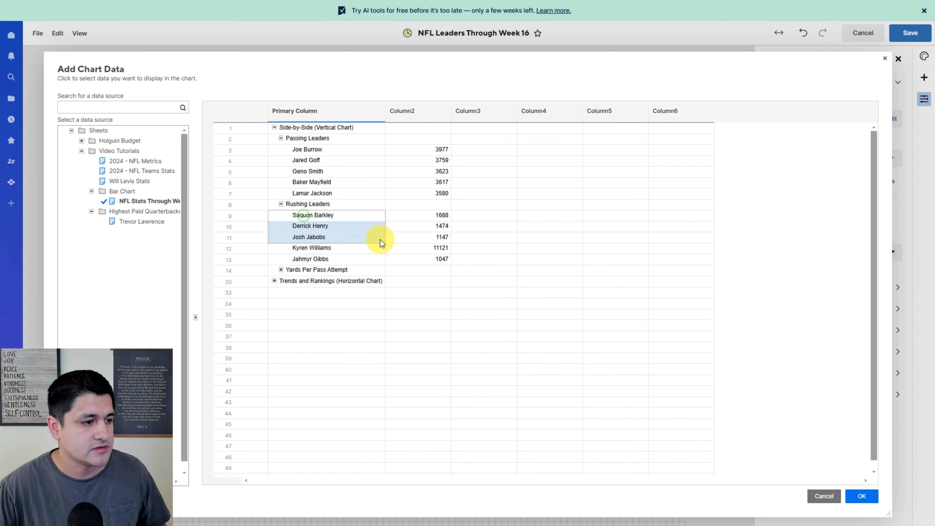
left_click_drag(382, 242, 416, 258)
left_click(862, 496)
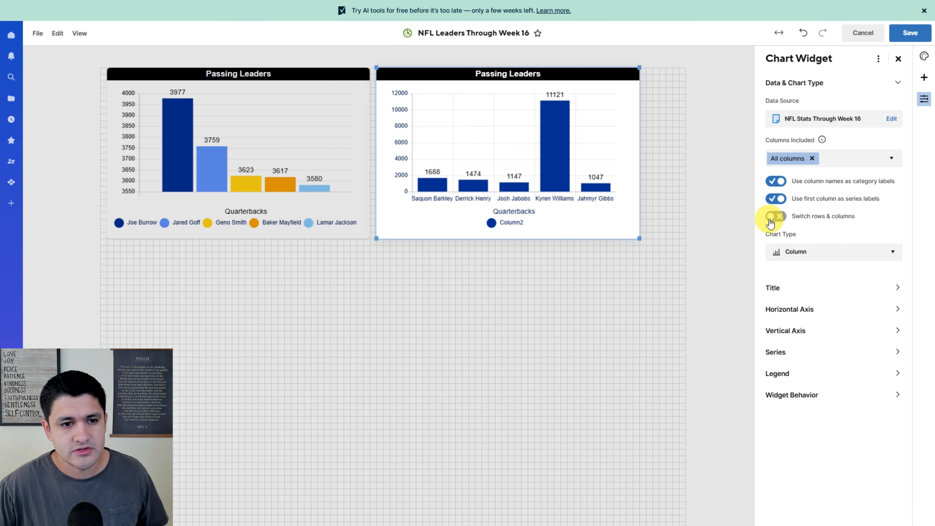
- Adjust the copied chart's data label options and open its horizontal axis settings
left_click(773, 216)
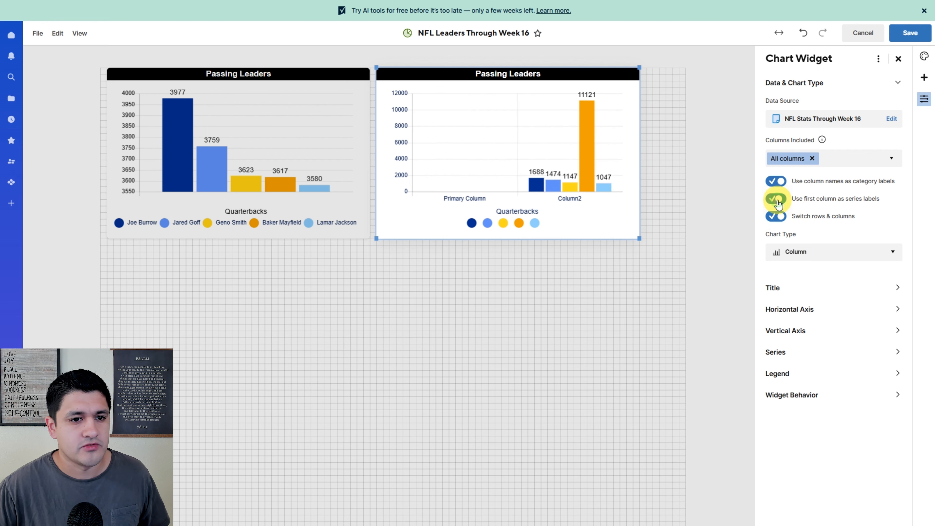
left_click(791, 286)
left_click(790, 237)
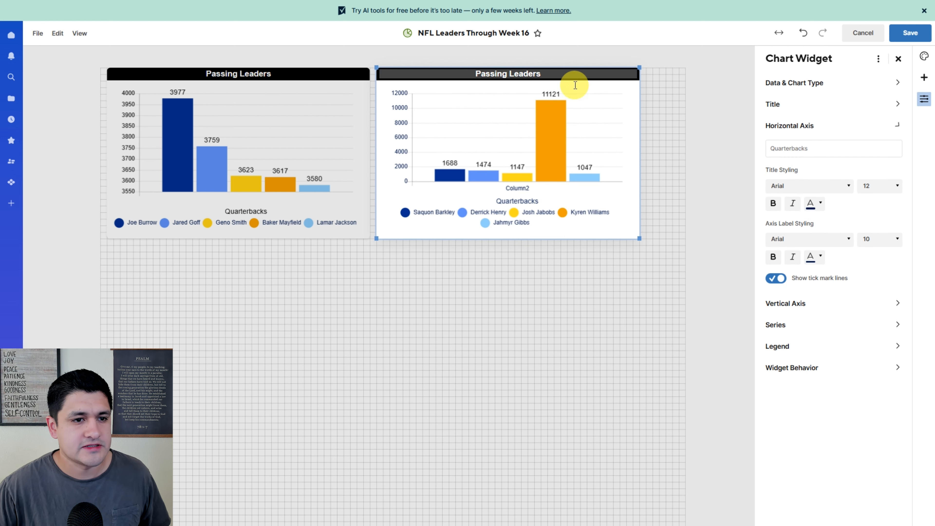
- Set the horizontal axis title and axis label colors to the lightest shade to hide them
left_click(818, 202)
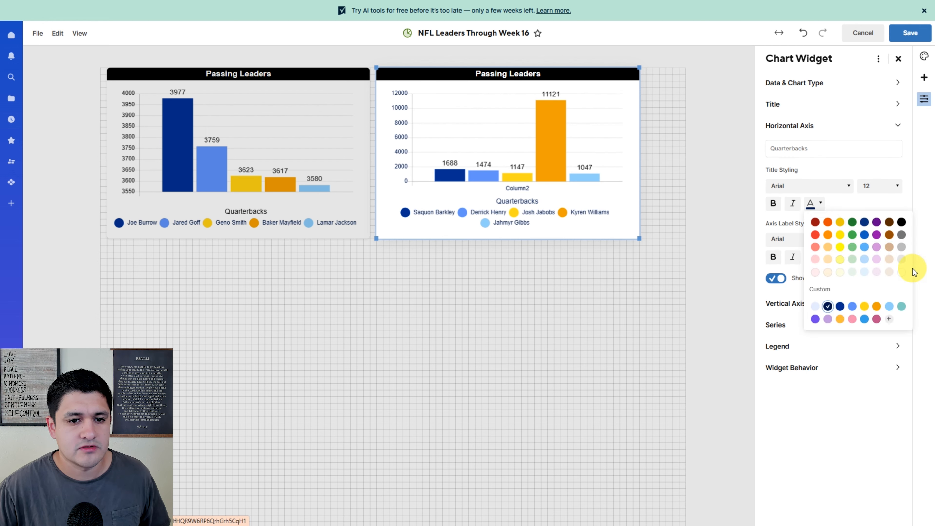
left_click(902, 275)
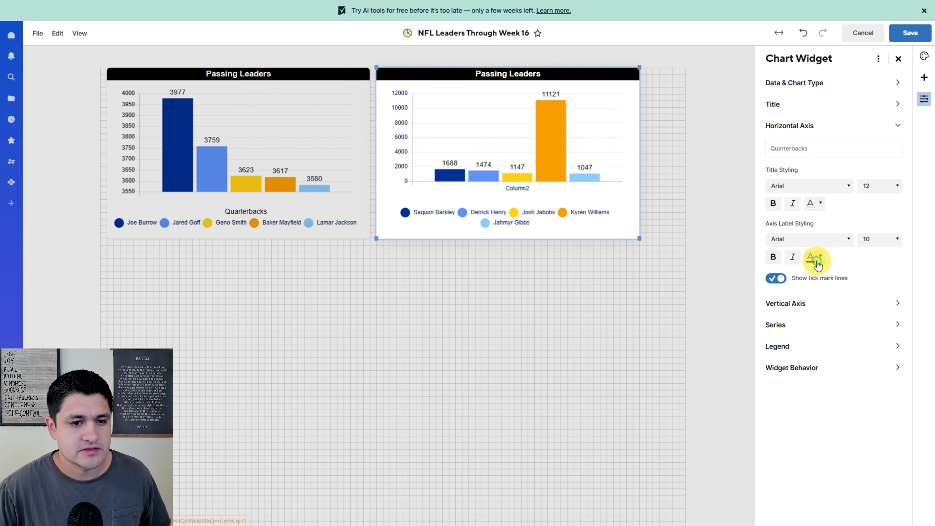
left_click(816, 257)
left_click(902, 273)
- Check the copied chart's series and legend settings and save the dashboard
left_click(794, 313)
left_click(784, 334)
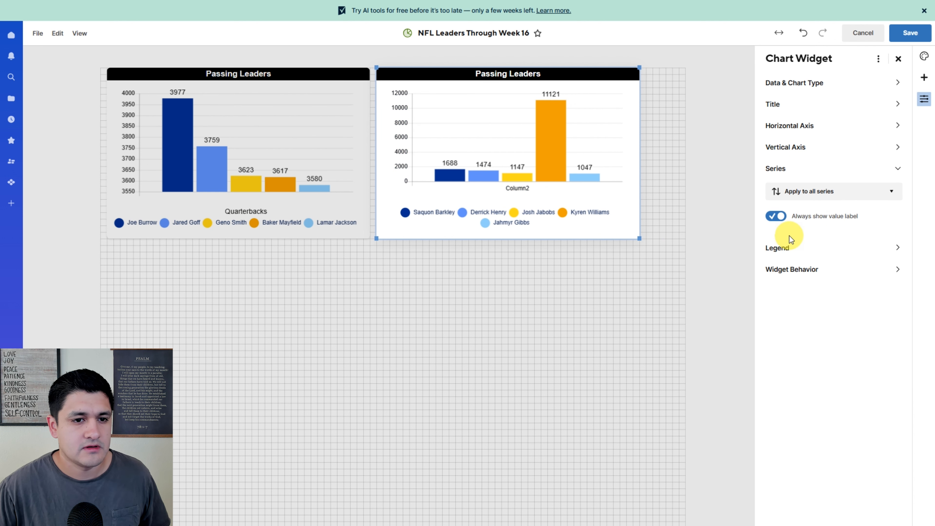
left_click(772, 250)
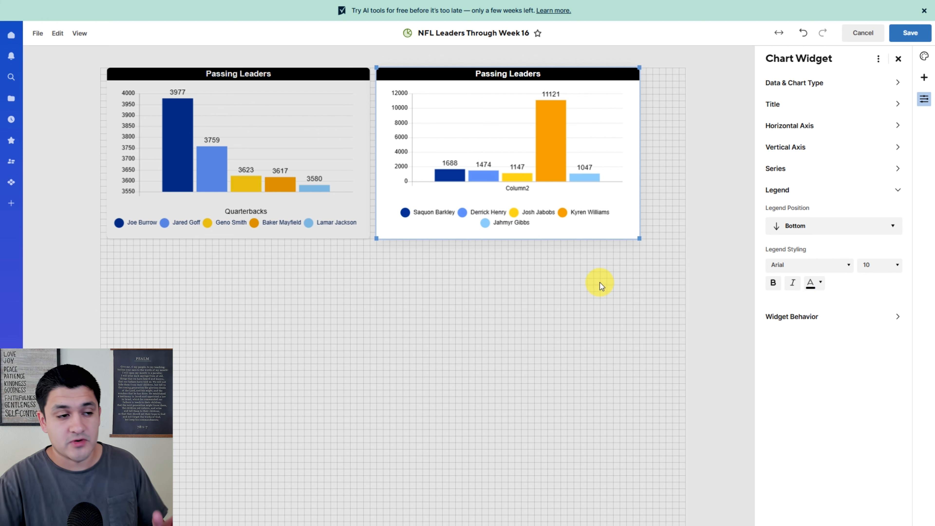
left_click(910, 32)
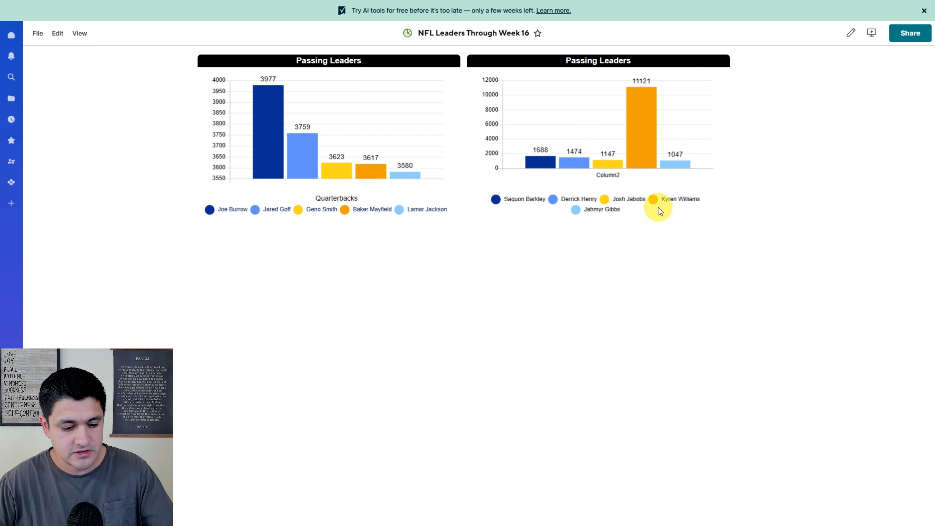
- Open the source sheet and correct Kyren Williams' rushing value to 1121
left_click(653, 204)
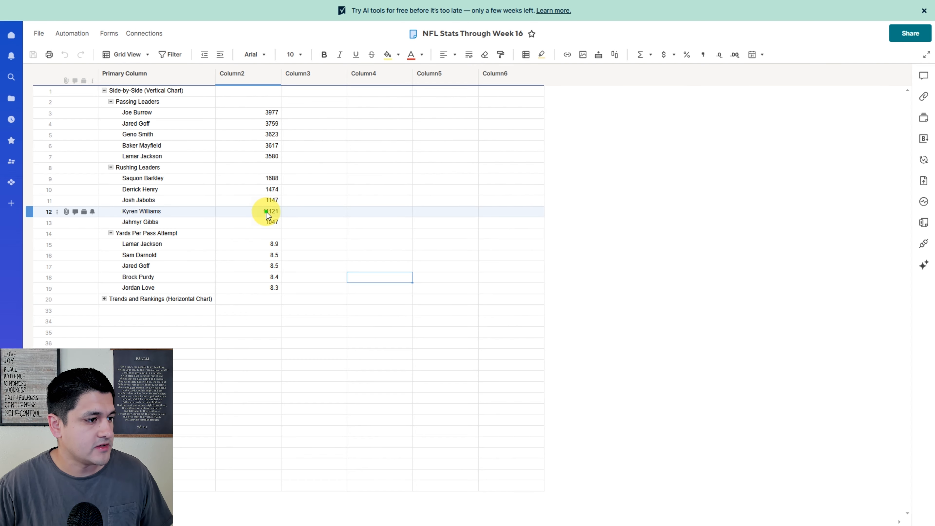
double_click(213, 216)
left_click(227, 215)
key("BackSpace")
key("Return")
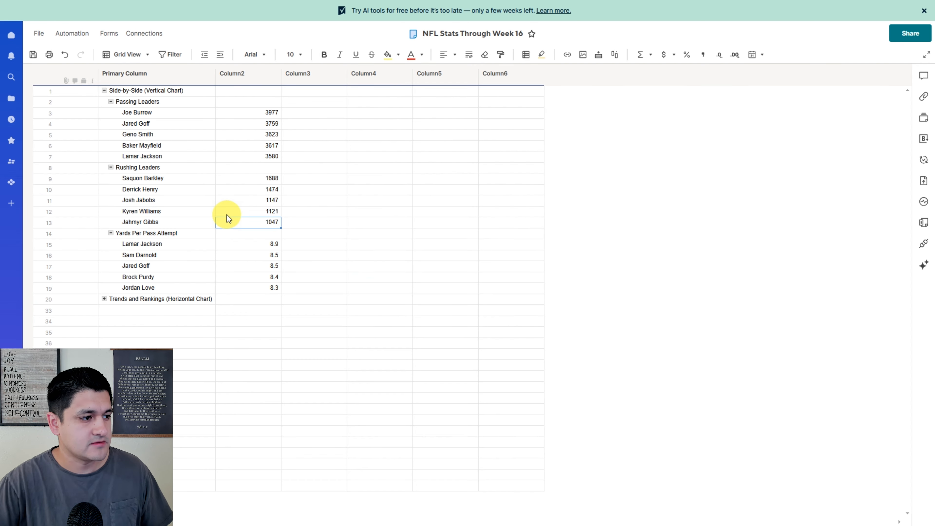
- Save the stats sheet and refresh the dashboard
left_click(31, 56)
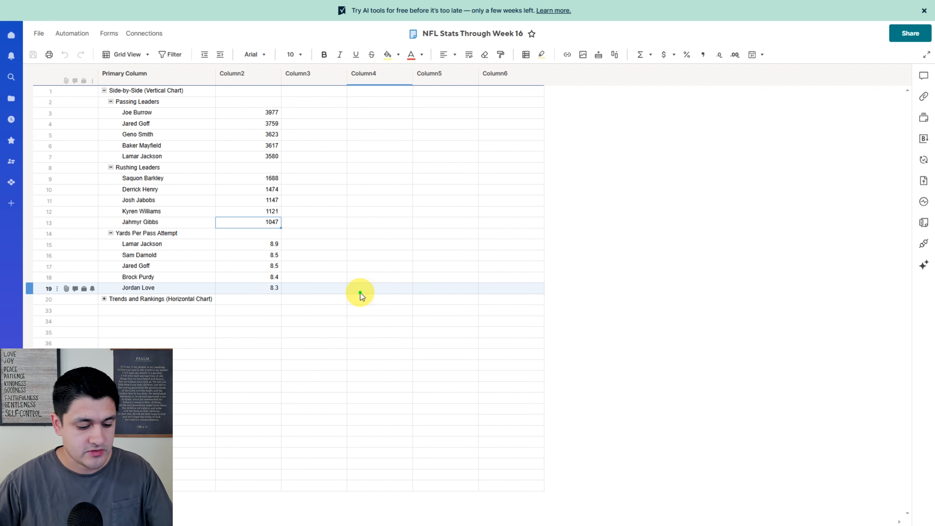
left_click(360, 293)
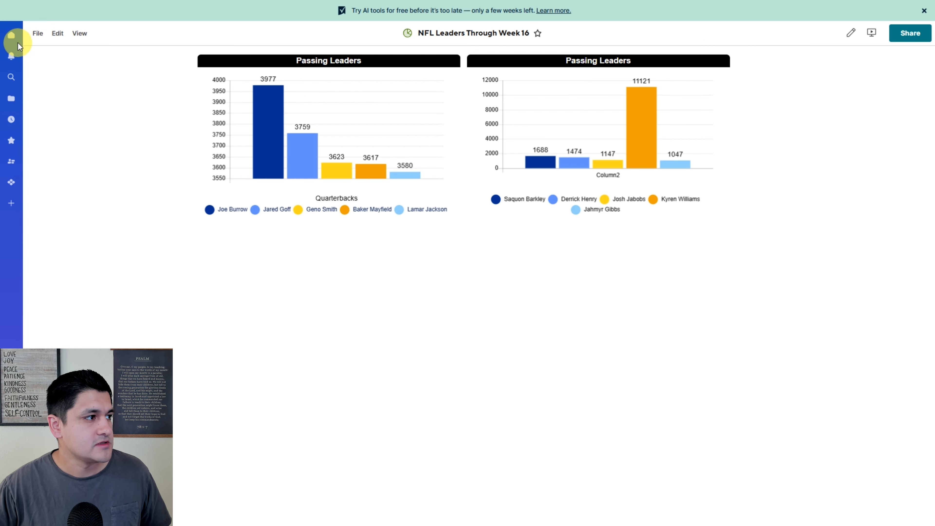
left_click(34, 37)
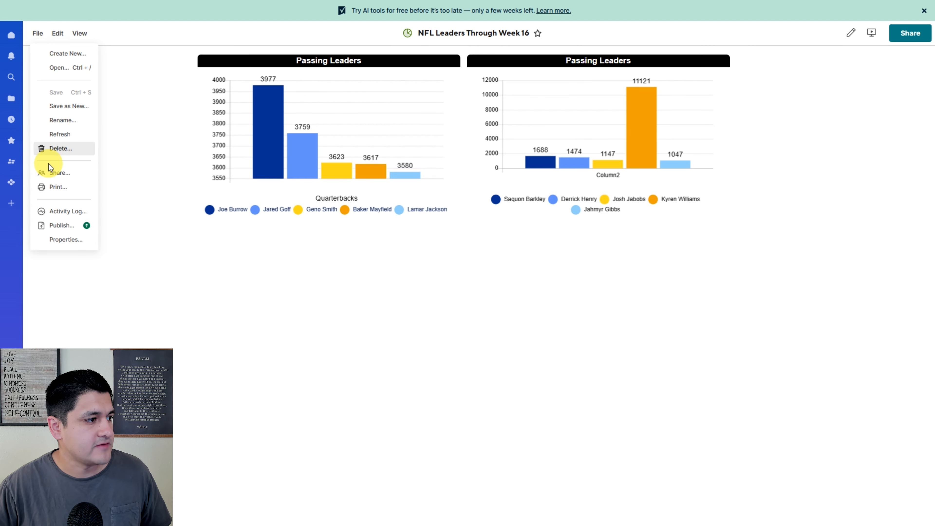
left_click(55, 133)
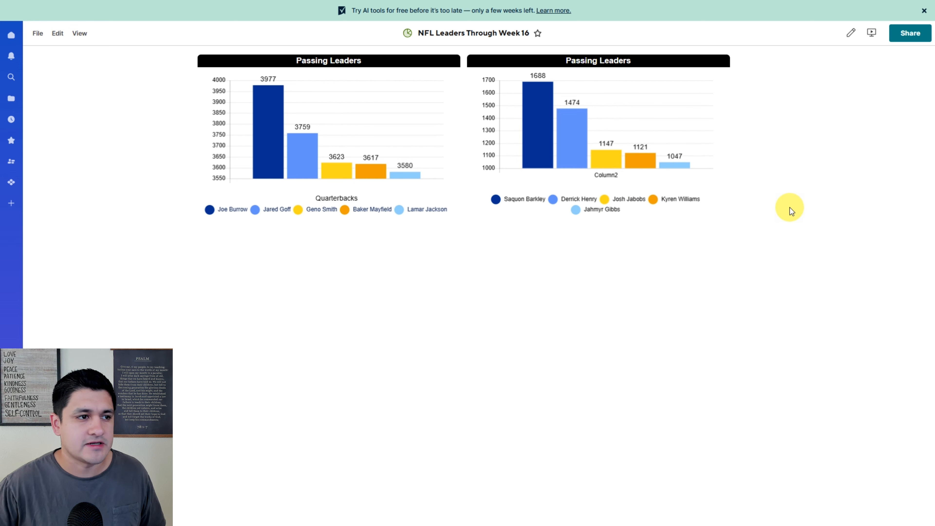
- Retitle the second chart Rushing Leaders and save the dashboard
key("ctrl+Tab")
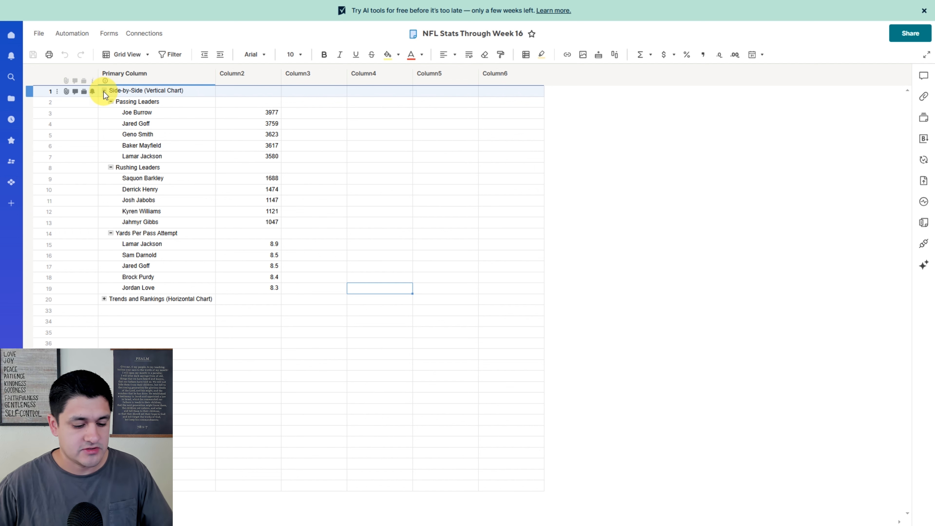
key("ctrl+Tab")
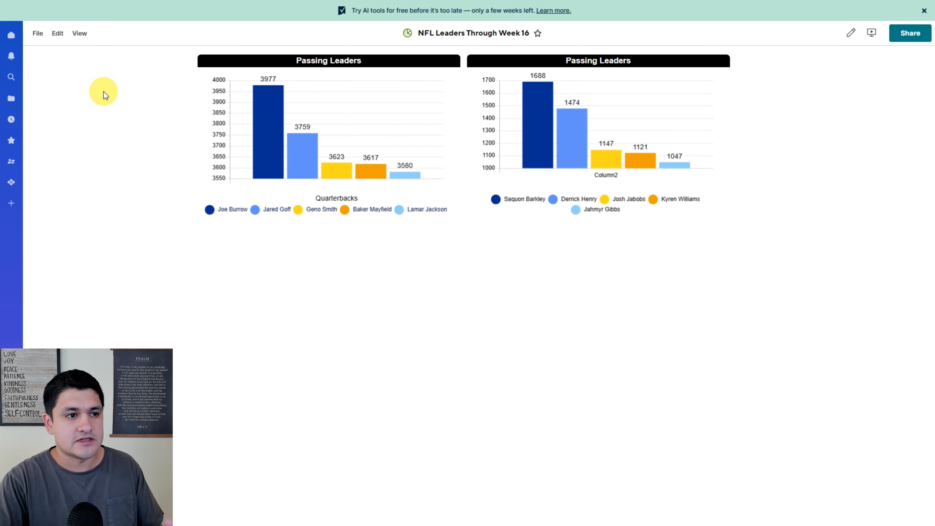
left_click(851, 33)
double_click(492, 74)
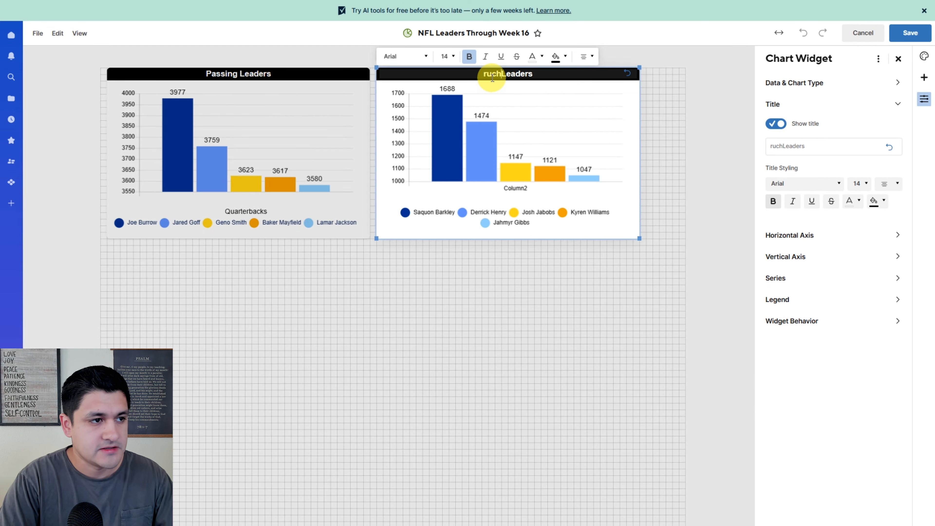
type("ruching")
key("BackSpace")
key("BackSpace")
key("BackSpace")
key("BackSpace")
key("BackSpace")
key("BackSpace")
key("BackSpace")
type("Rushing")
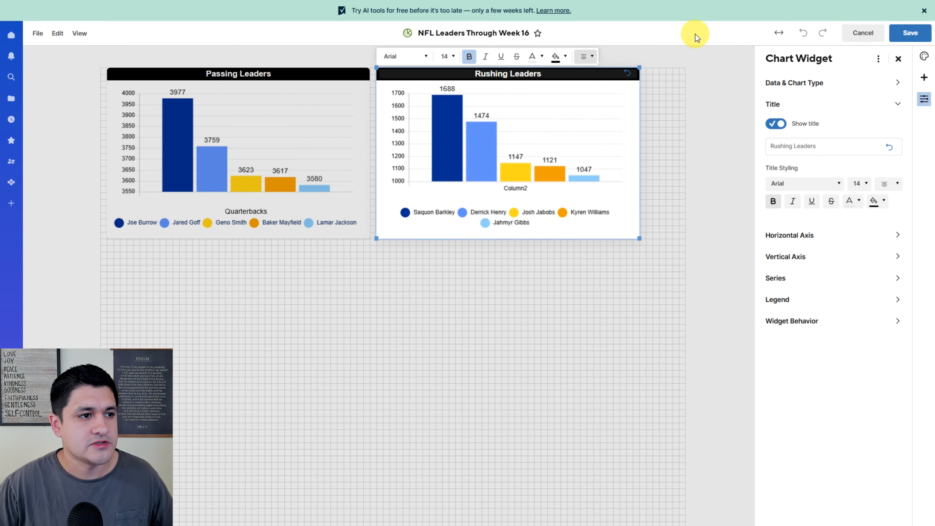
left_click(918, 41)
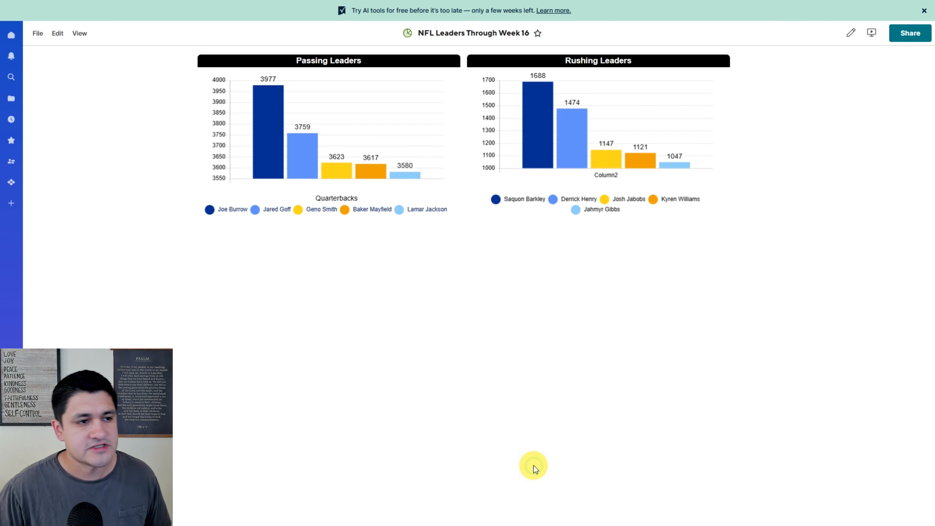
- Expand the Trends and Rankings section in the stats sheet and review the Total Wins and Total Losses rows
key("ctrl+Tab")
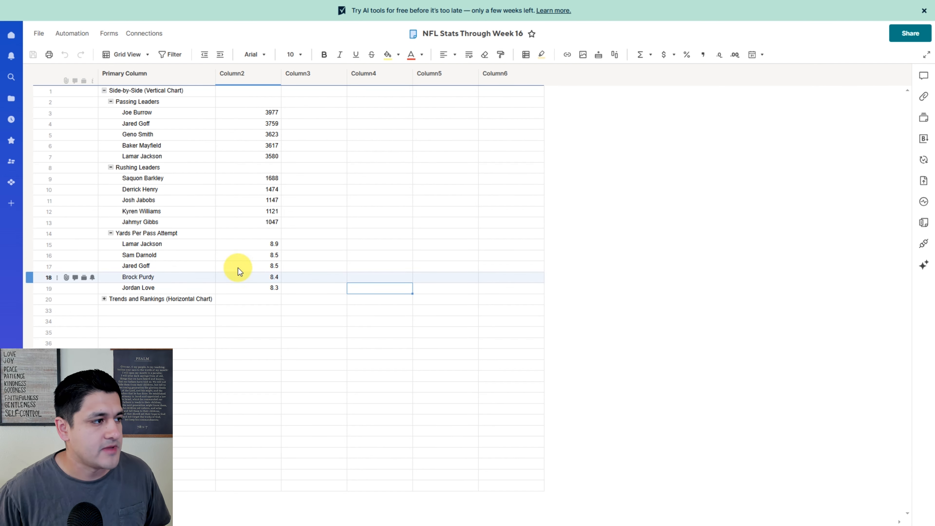
left_click(104, 90)
left_click(104, 102)
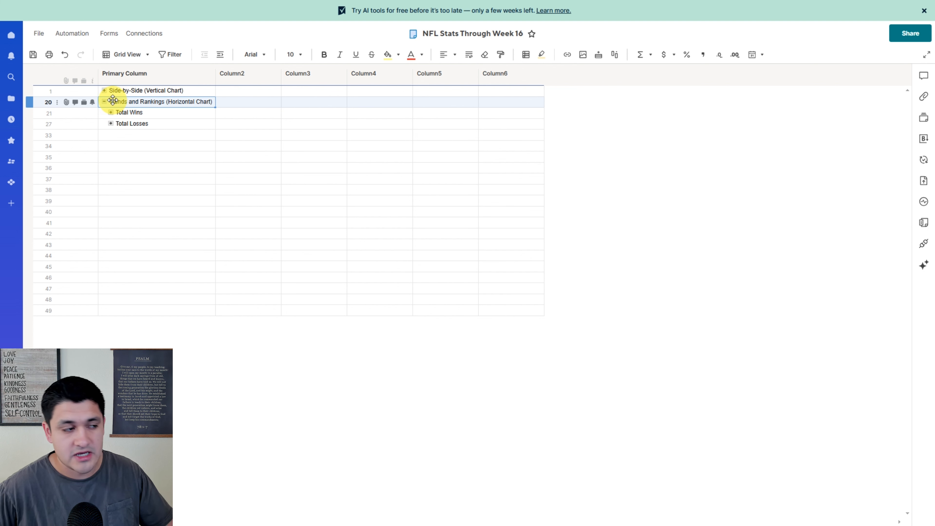
left_click(110, 112)
left_click(111, 123)
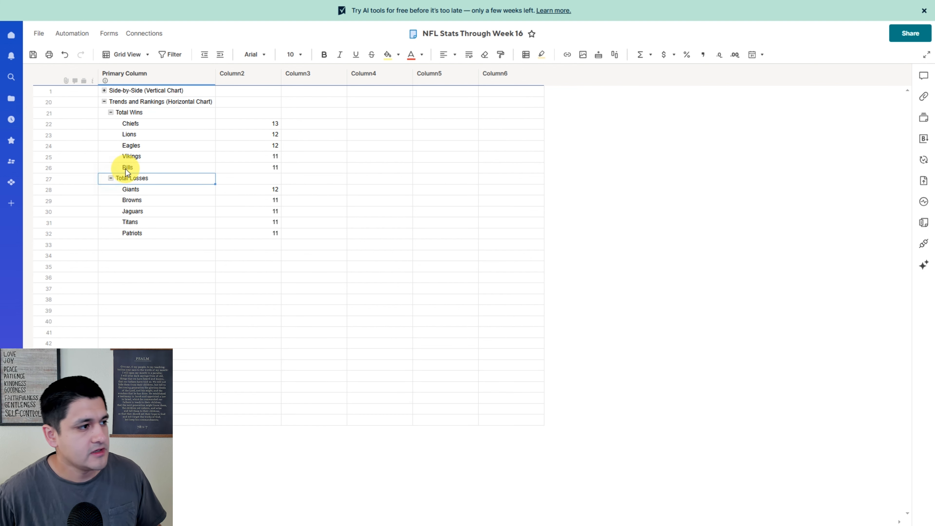
left_click_drag(131, 123, 268, 164)
left_click_drag(138, 190, 267, 232)
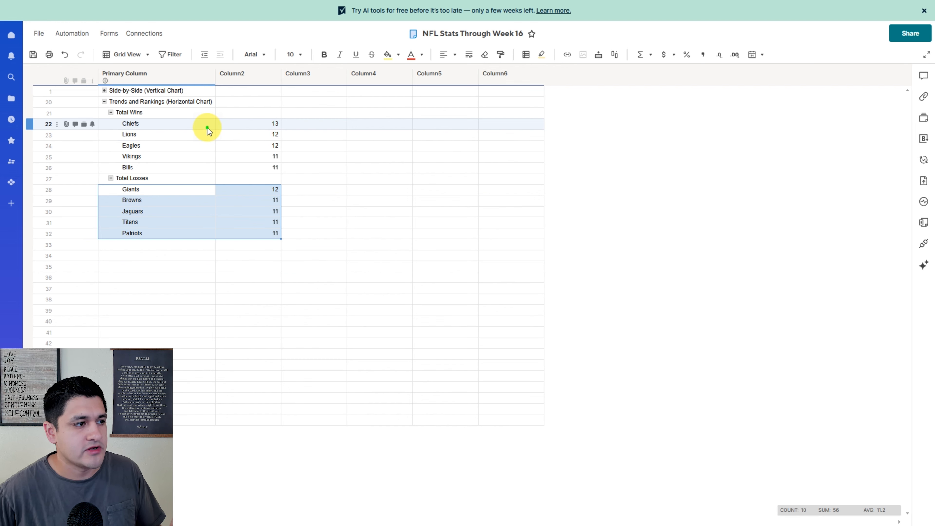
left_click_drag(208, 128, 256, 171)
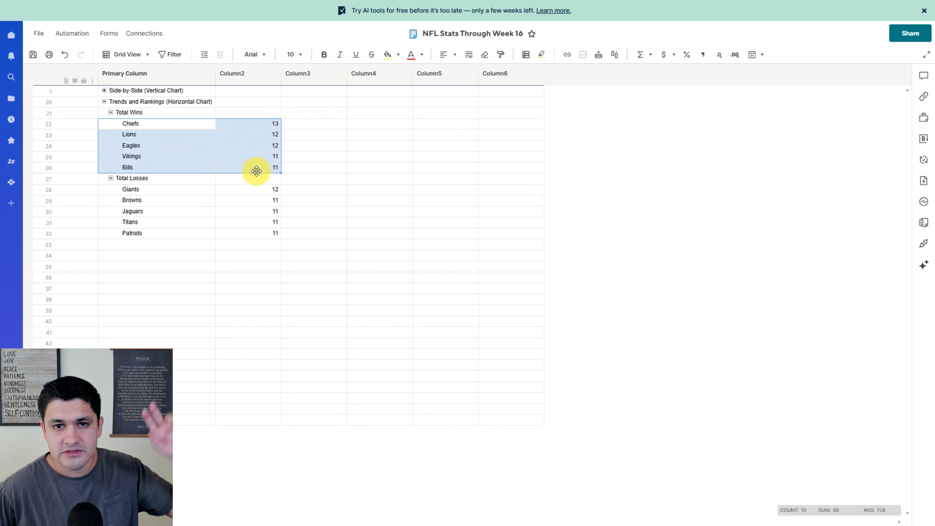
left_click(246, 189)
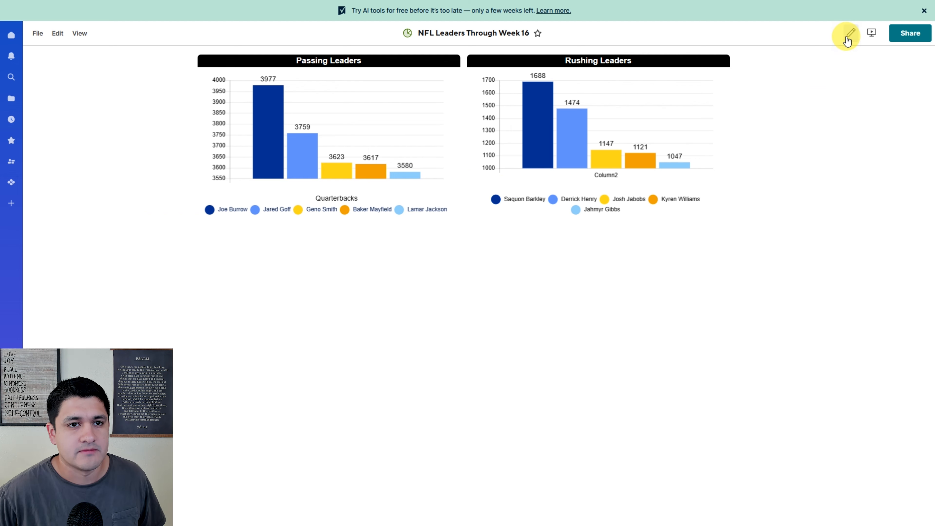
- Reopen editing, paste a copy of the Passing Leaders chart below it and open the copy's settings
left_click(848, 39)
left_click(301, 181)
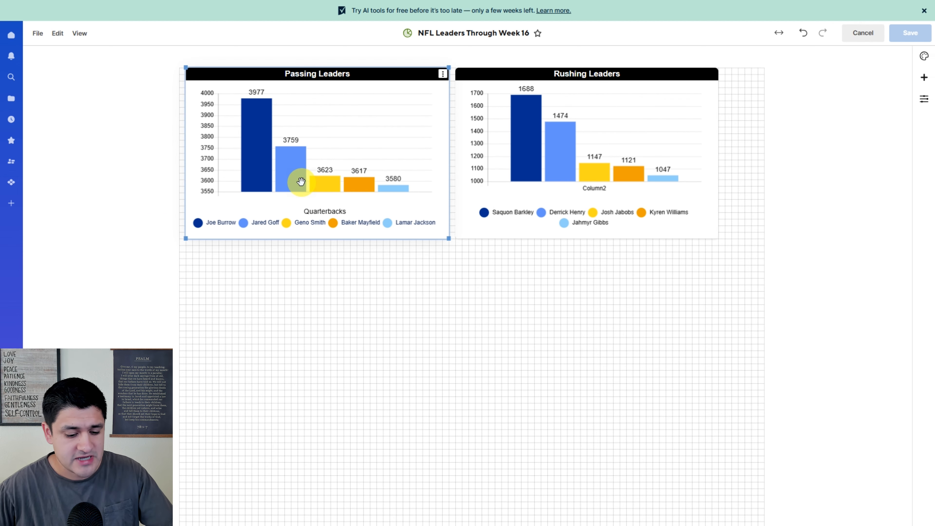
key("ctrl+c")
left_click(267, 274)
key("ctrl+v")
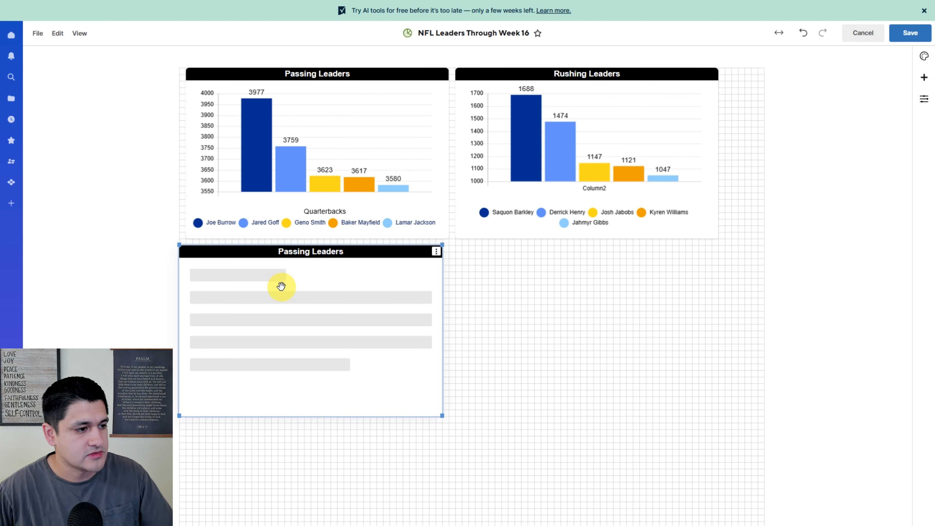
left_click(436, 251)
left_click(346, 290)
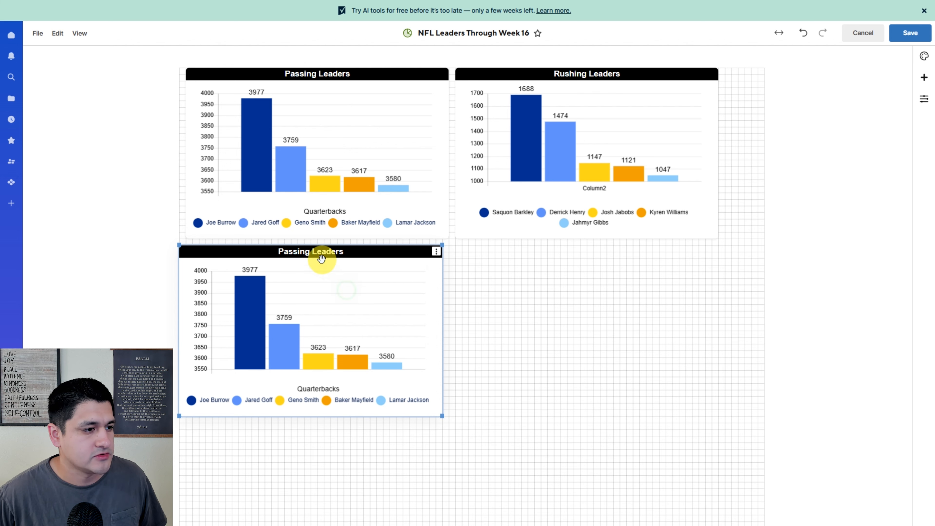
- Retitle the new chart Total Wins and reselect it to show its data settings
double_click(319, 256)
type("Total")
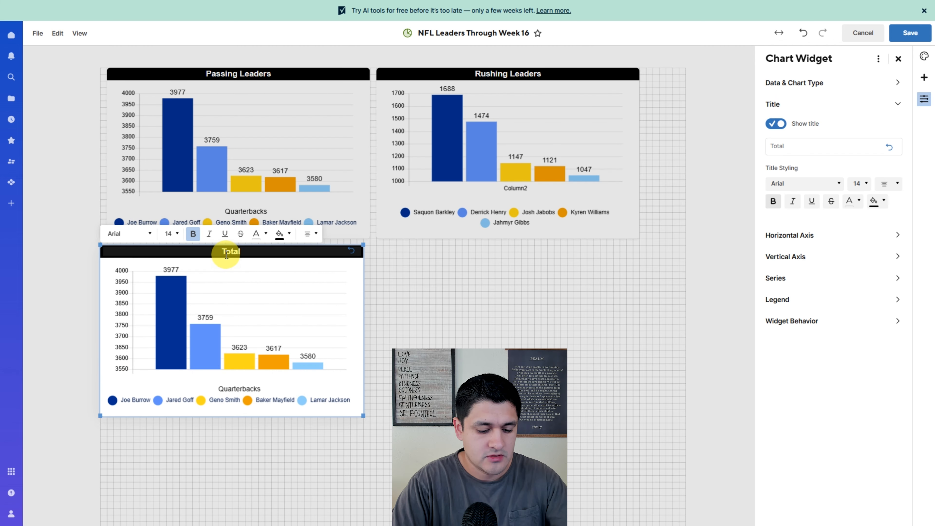
type(" Wins")
left_click(388, 319)
left_click(292, 320)
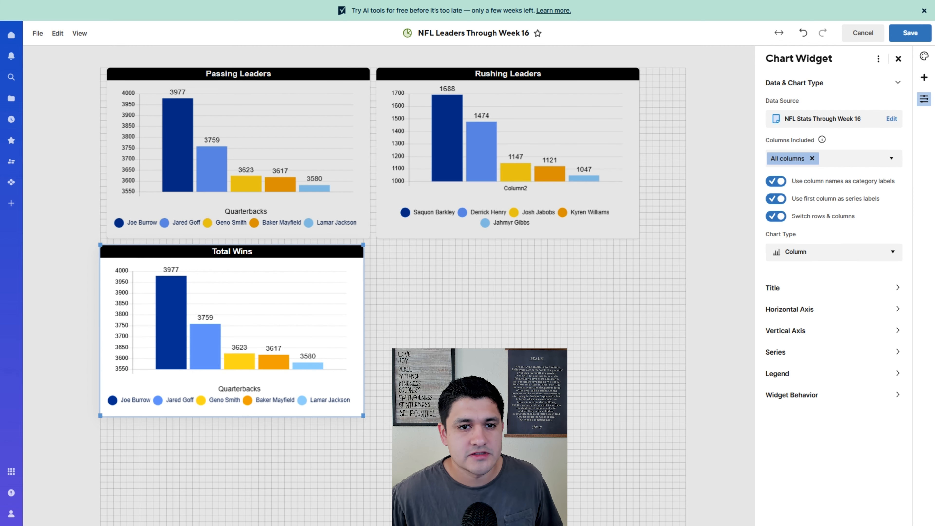
- Change the Total Wins chart's data source to the Total Wins team rows, Chiefs through Bills, in the stats sheet
left_click(891, 118)
left_click(274, 137)
left_click(281, 149)
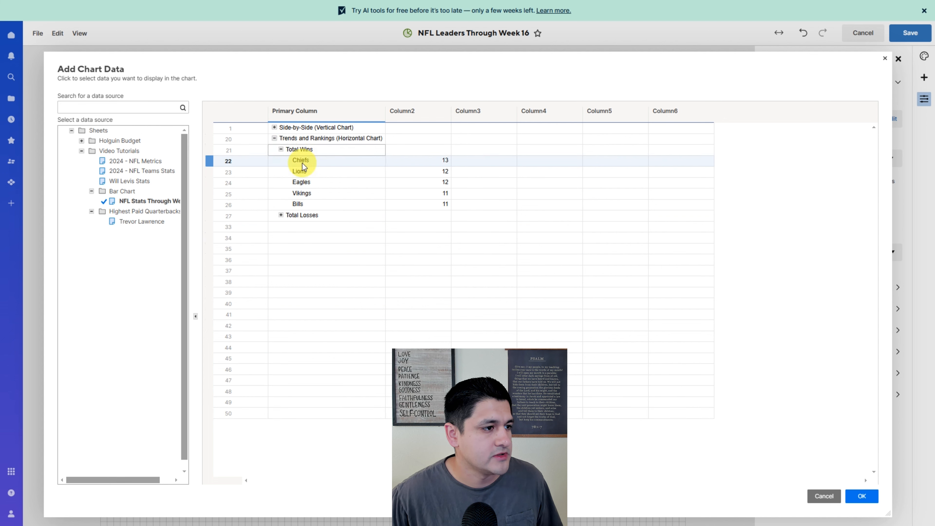
left_click_drag(301, 161, 445, 206)
left_click(849, 496)
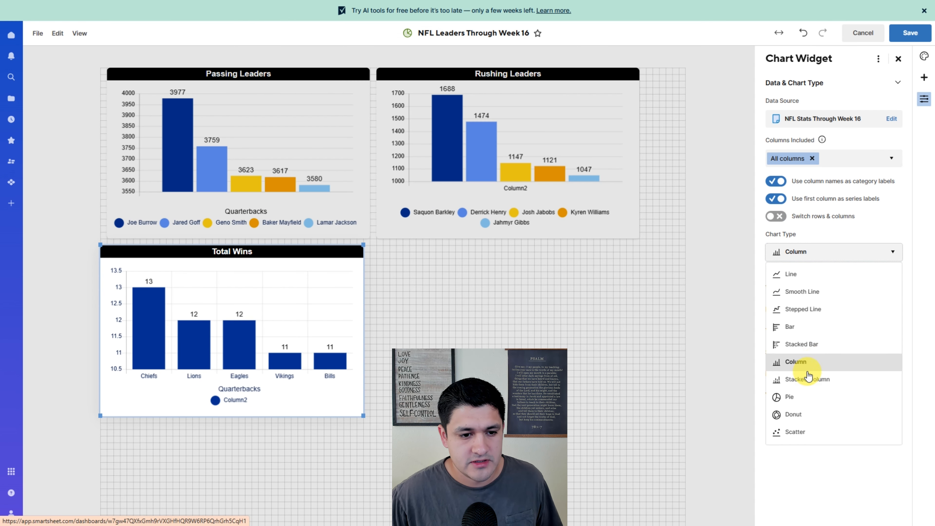
- Change the Total Wins chart type to Bar and turn on Switch rows & columns
left_click(791, 326)
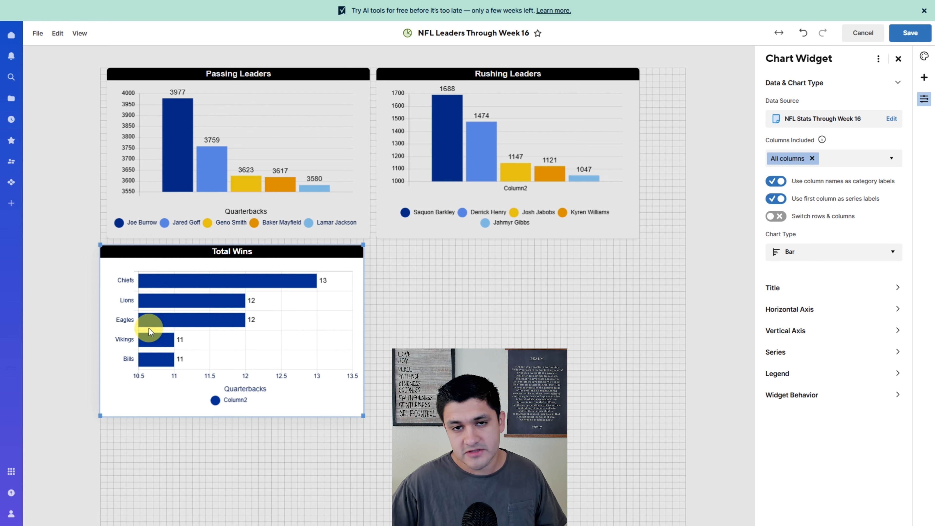
mouse_move(148, 327)
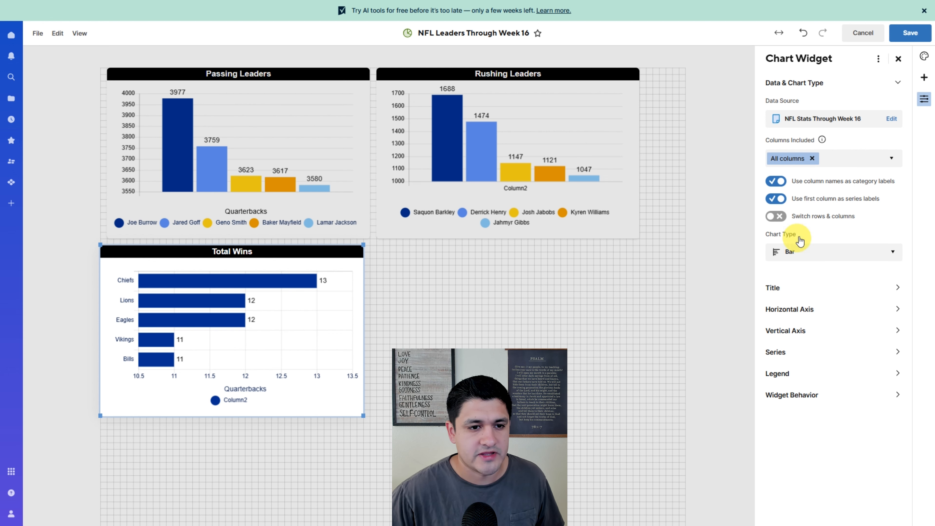
left_click(776, 217)
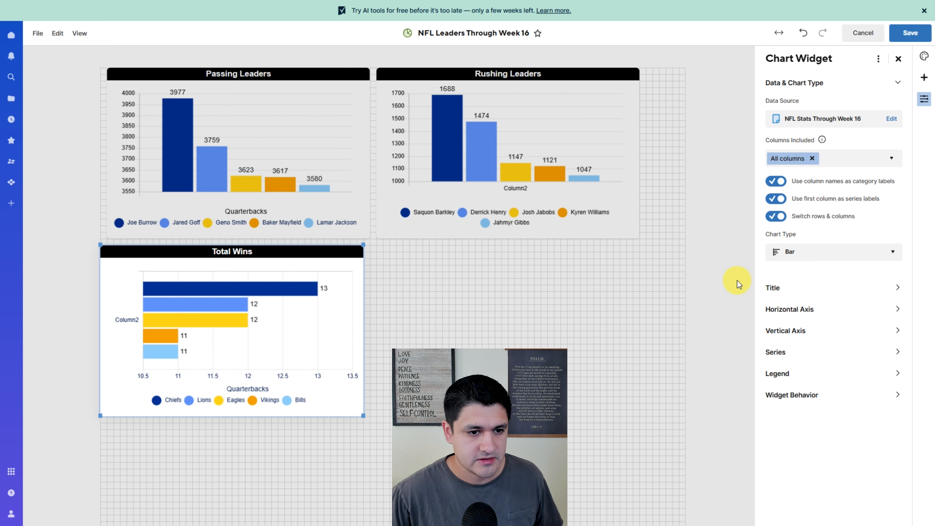
- Hide the Total Wins horizontal axis title by setting its title color to white
left_click(771, 288)
left_click(812, 236)
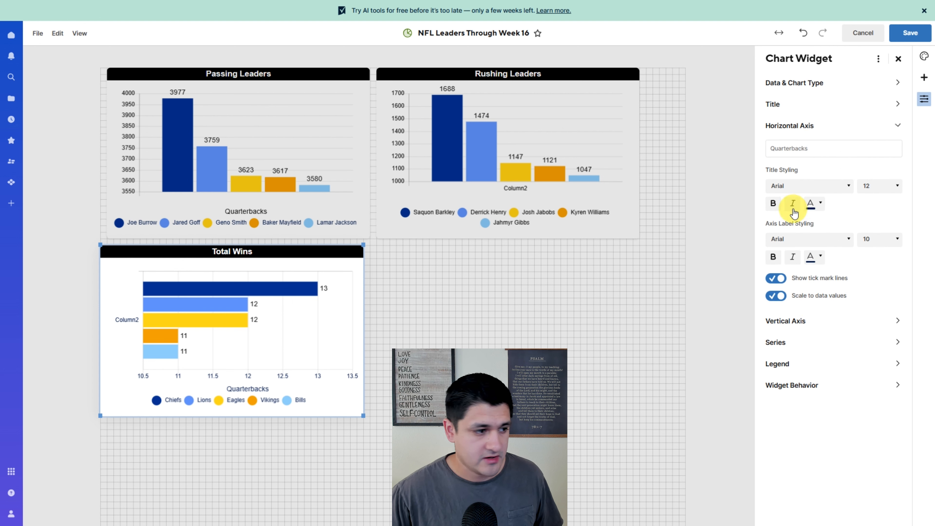
left_click(808, 207)
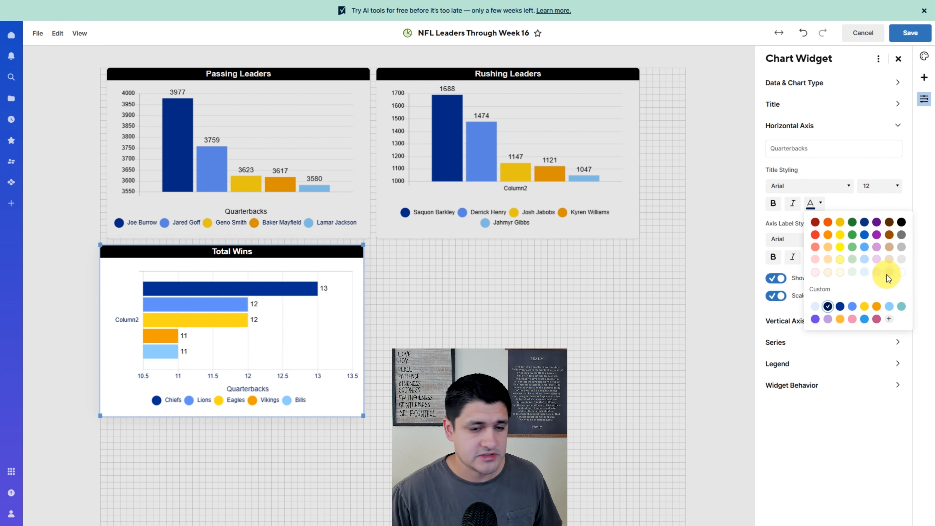
left_click(902, 272)
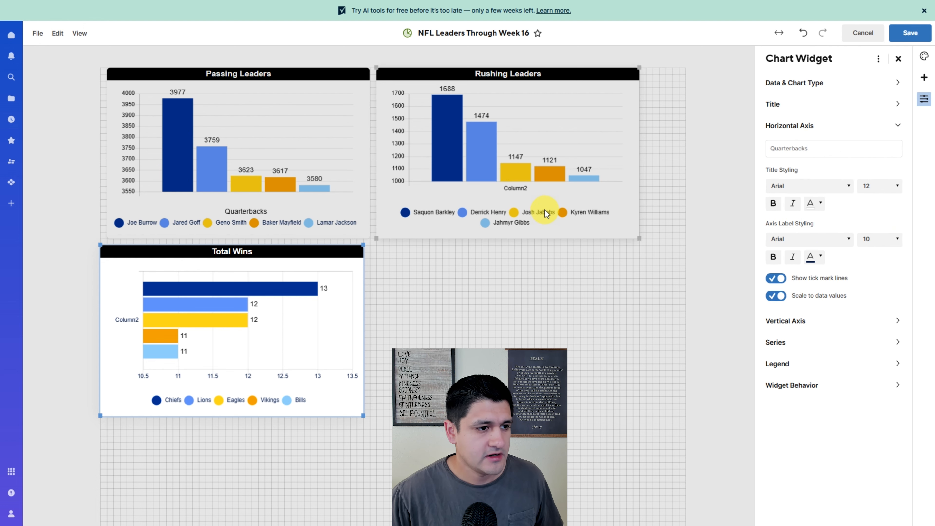
- Inspect the Rushing Leaders chart's horizontal axis title color and reselect the Total Wins chart
left_click(513, 194)
left_click(798, 287)
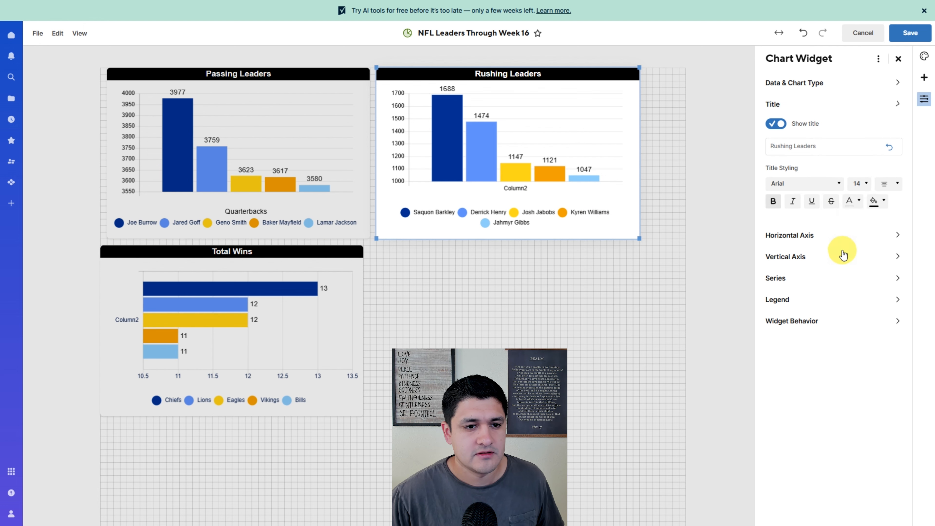
left_click(785, 242)
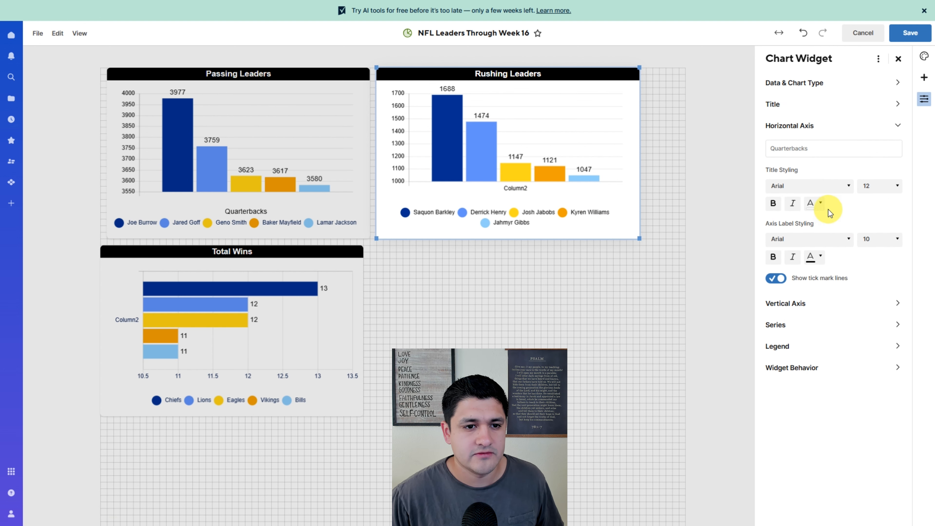
left_click(812, 204)
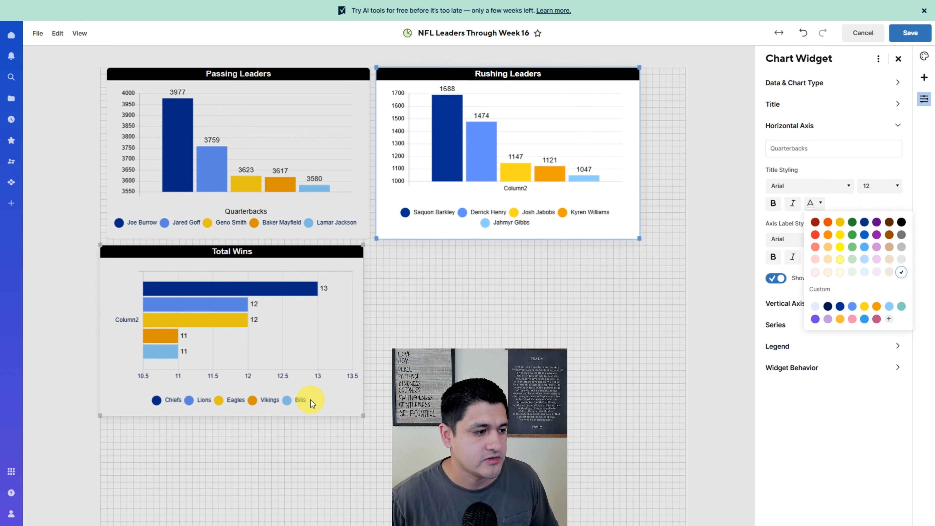
left_click(275, 349)
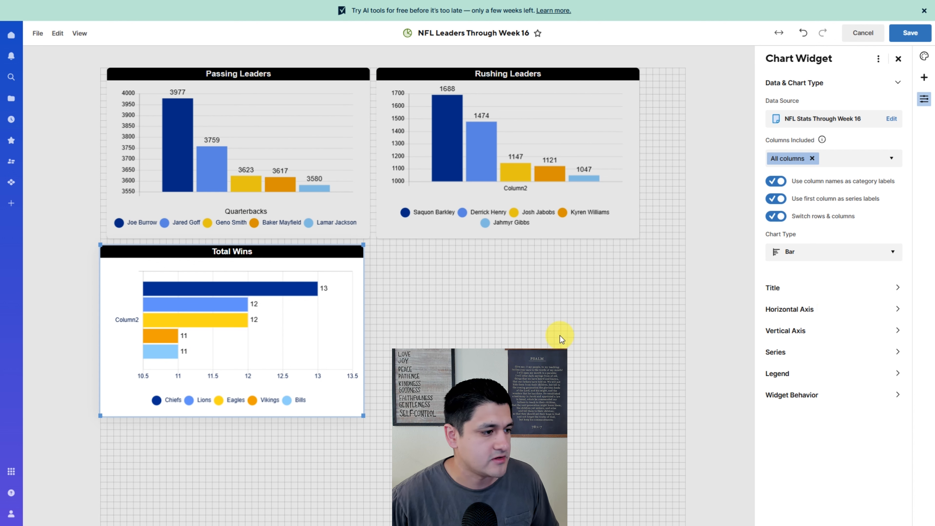
- Set the Total Wins horizontal axis title color to black and back to white
left_click(789, 309)
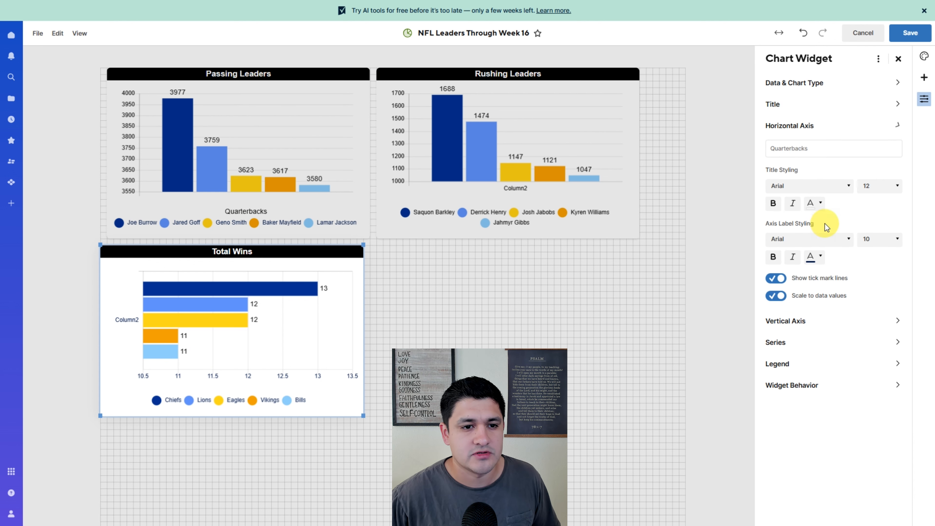
left_click(825, 204)
left_click(900, 226)
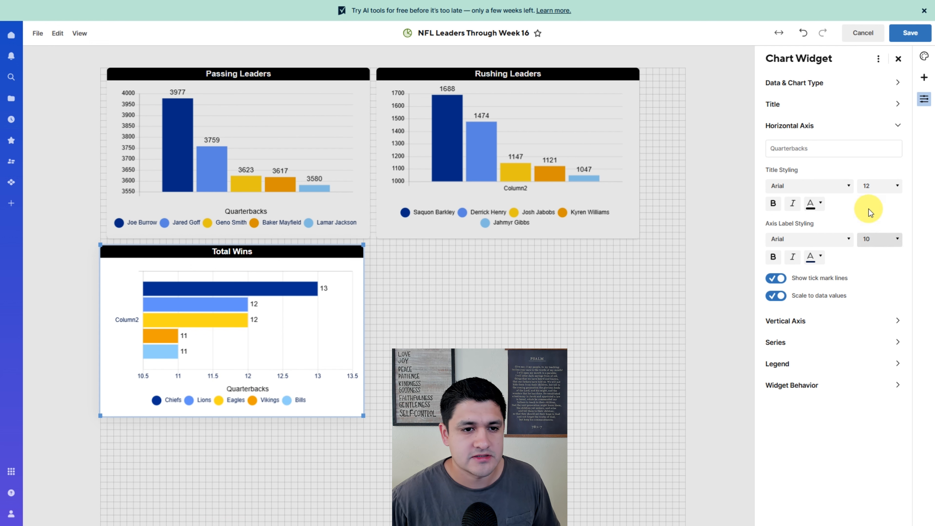
left_click(819, 203)
left_click(897, 271)
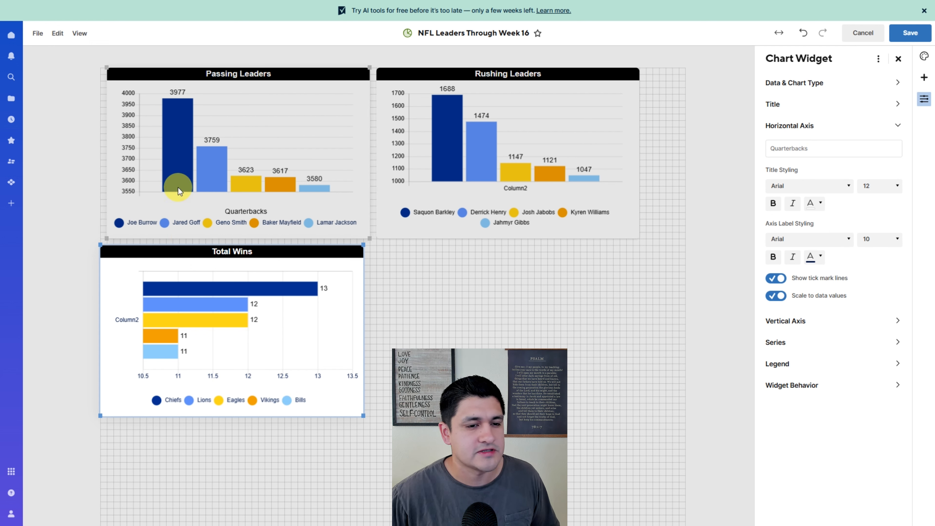
- Hide the Passing Leaders horizontal axis title by setting its title color to white
left_click(233, 188)
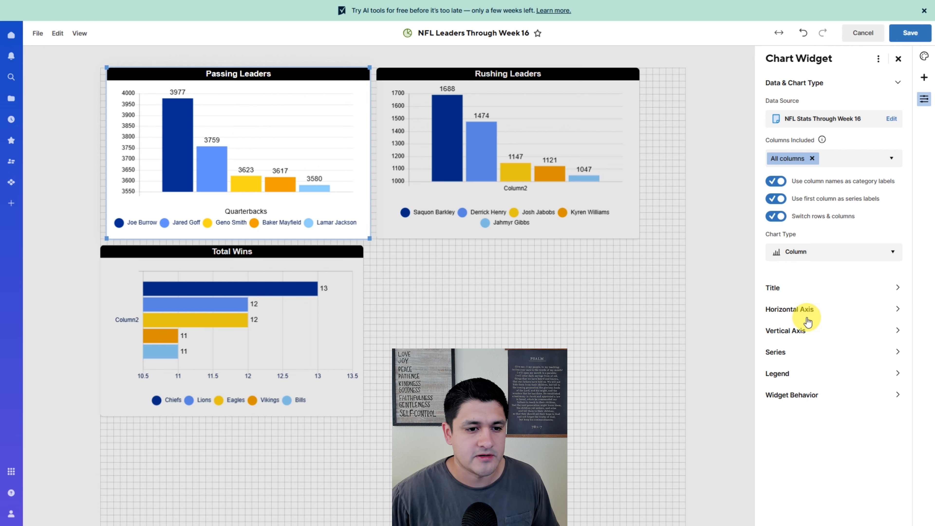
left_click(869, 306)
left_click(820, 203)
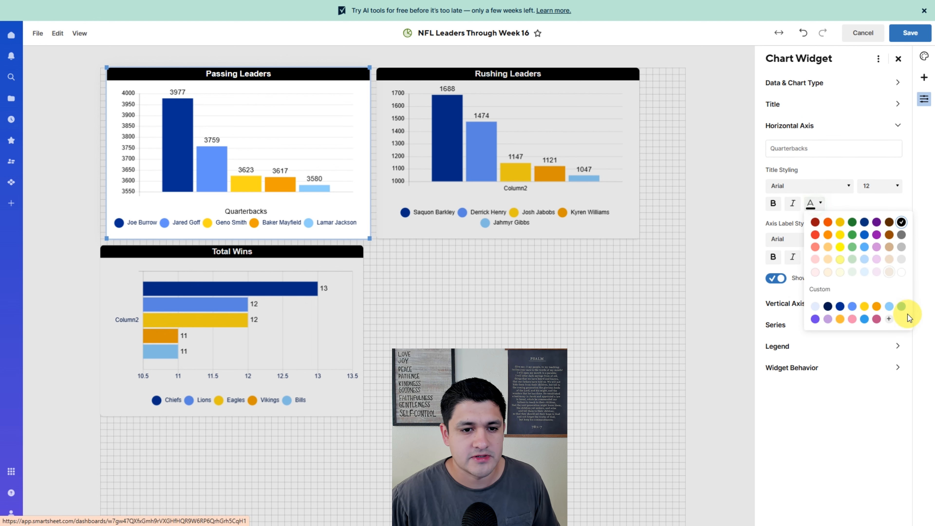
left_click(900, 275)
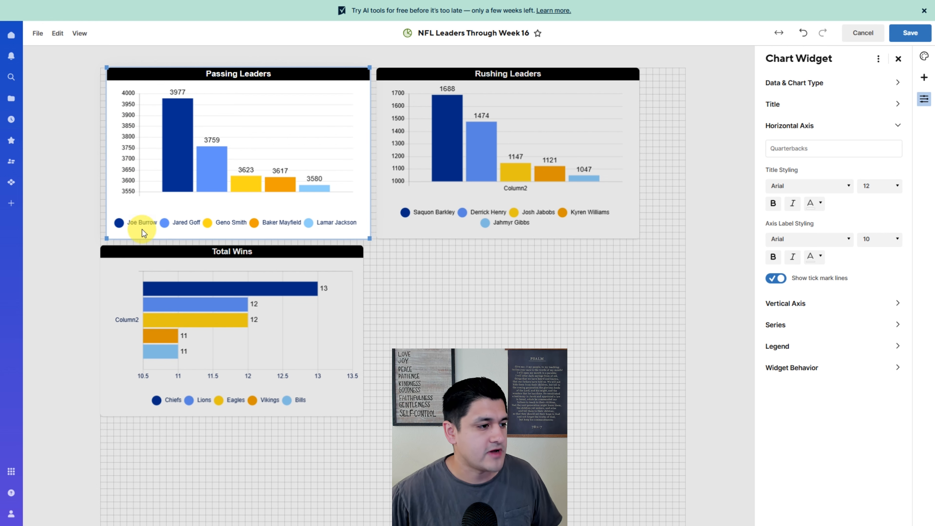
- Review the Rushing Leaders horizontal axis title color once more and return to the Total Wins chart
left_click(169, 311)
left_click(545, 199)
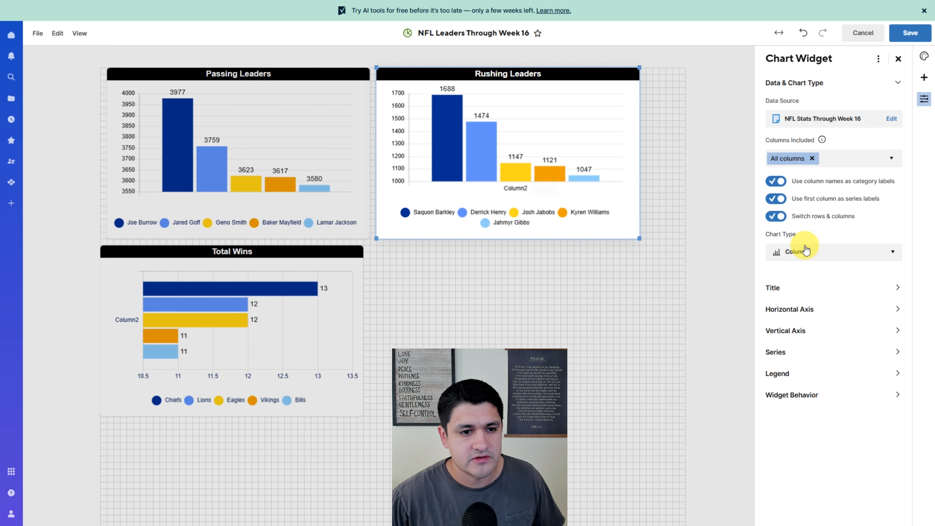
left_click(789, 309)
left_click(814, 202)
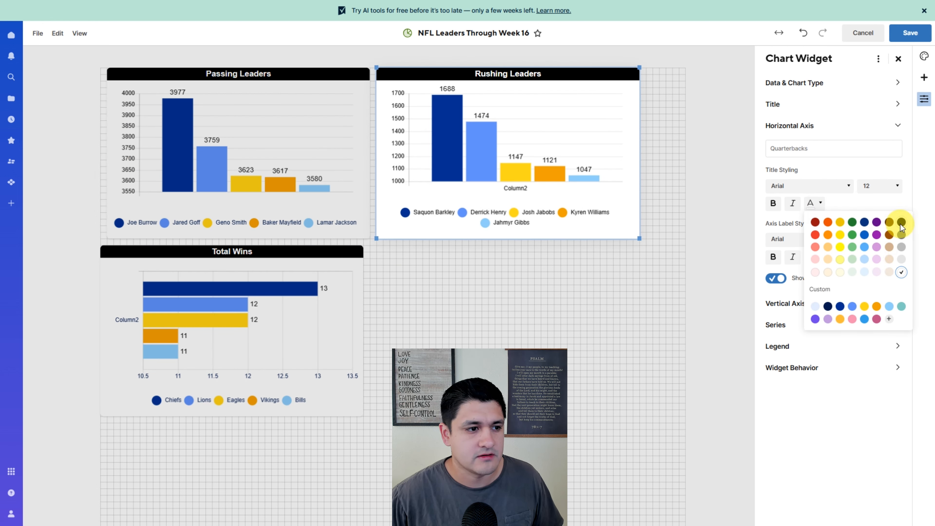
left_click(299, 349)
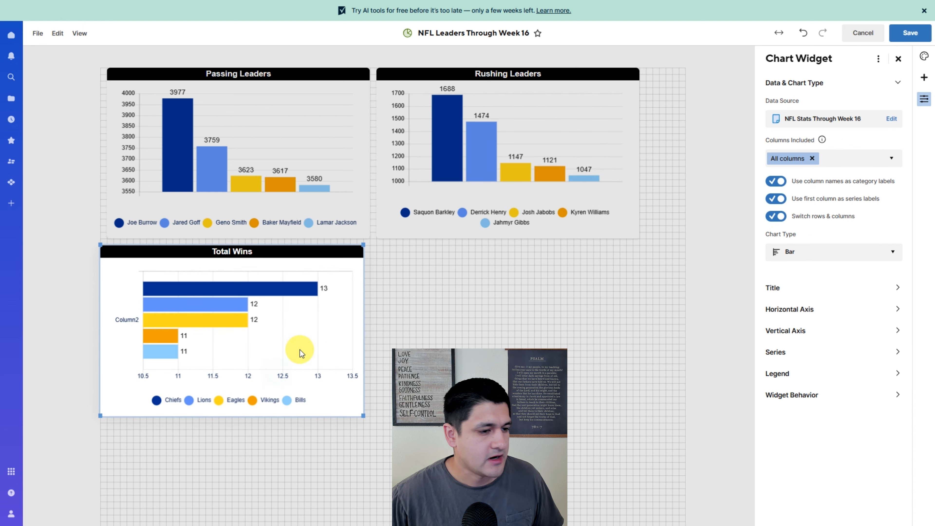
- Set the Total Wins vertical axis label color to white and its axis title color to black
left_click(787, 306)
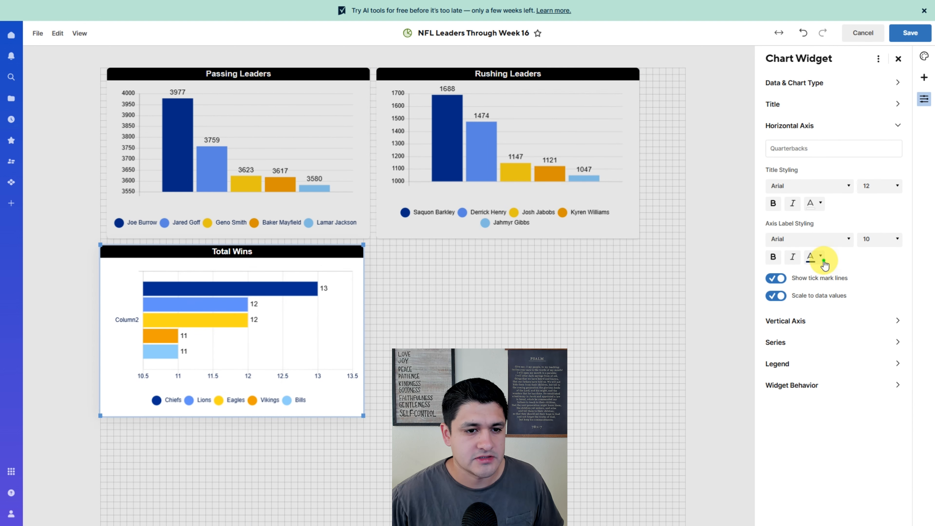
left_click(821, 256)
left_click(801, 320)
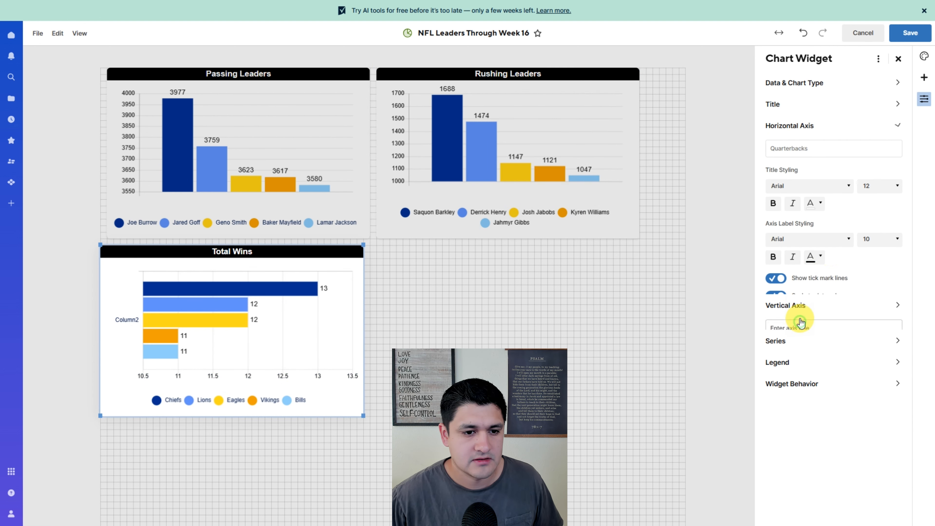
left_click(819, 225)
left_click(902, 243)
left_click(821, 279)
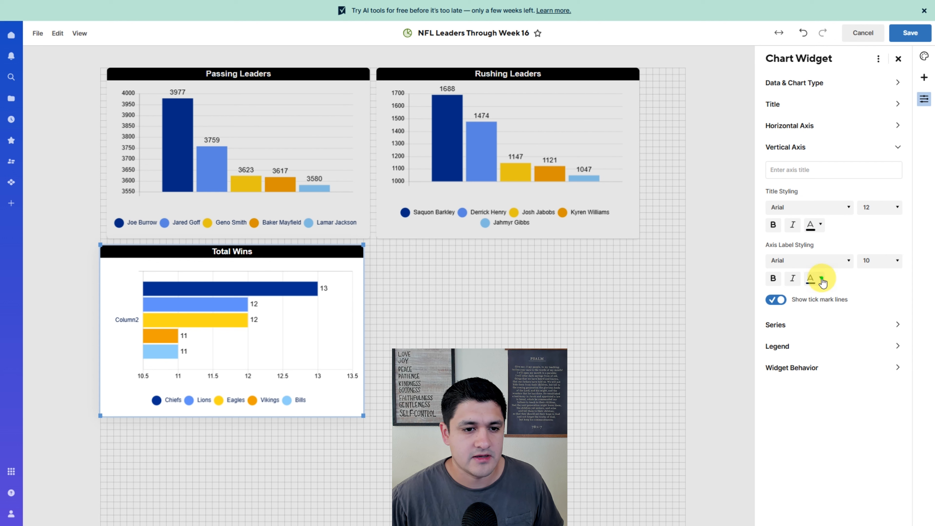
left_click(893, 292)
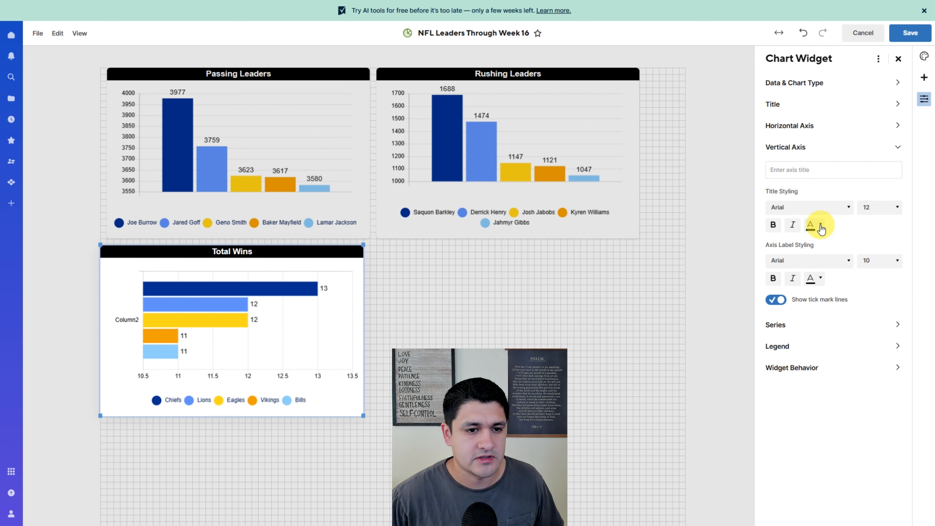
left_click(819, 278)
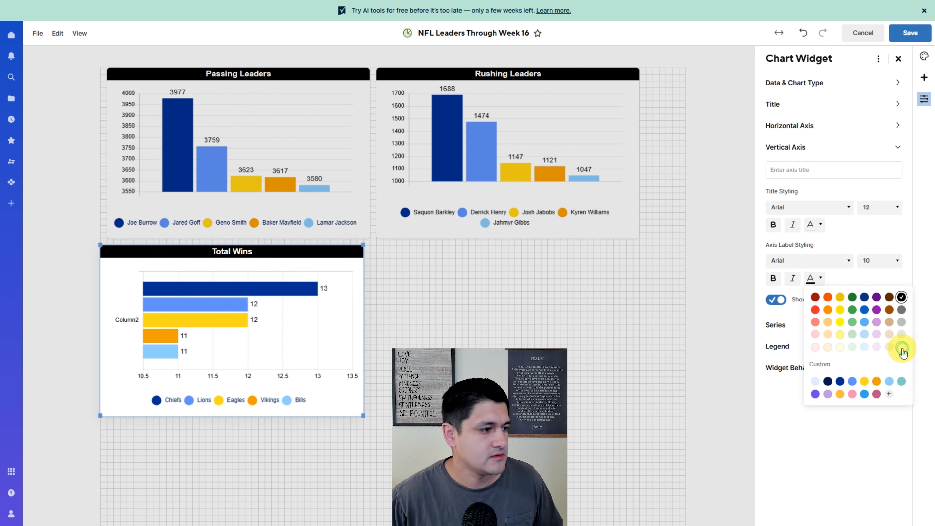
left_click(901, 347)
left_click(813, 225)
left_click(901, 244)
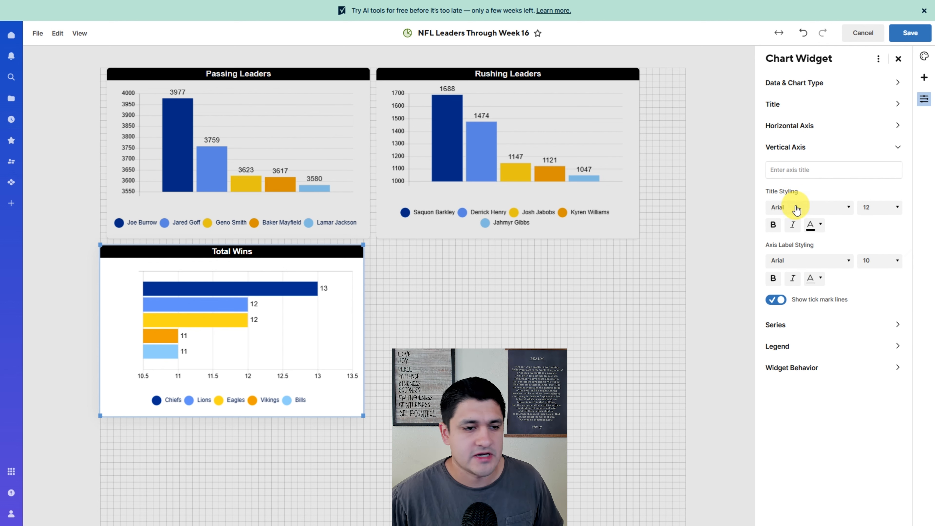
- Enter Team as the Total Wins vertical axis title
left_click(806, 172)
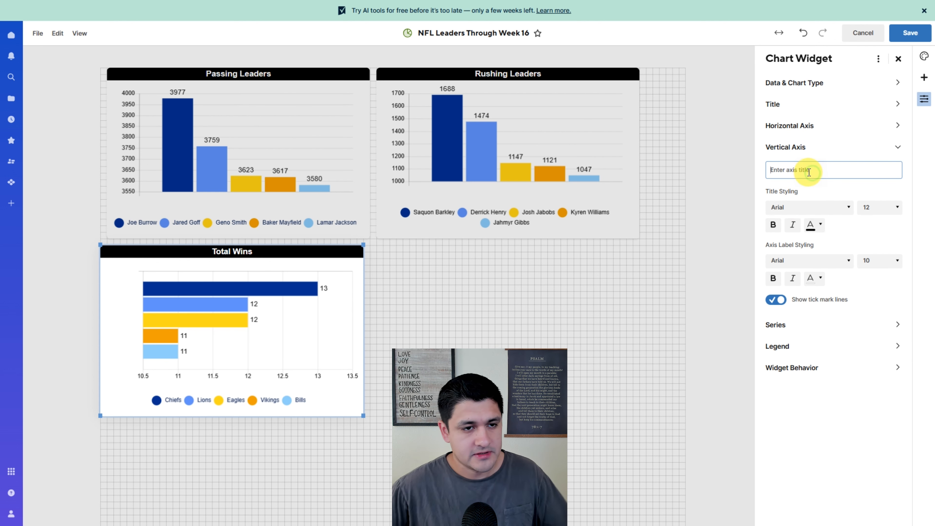
type("Teams")
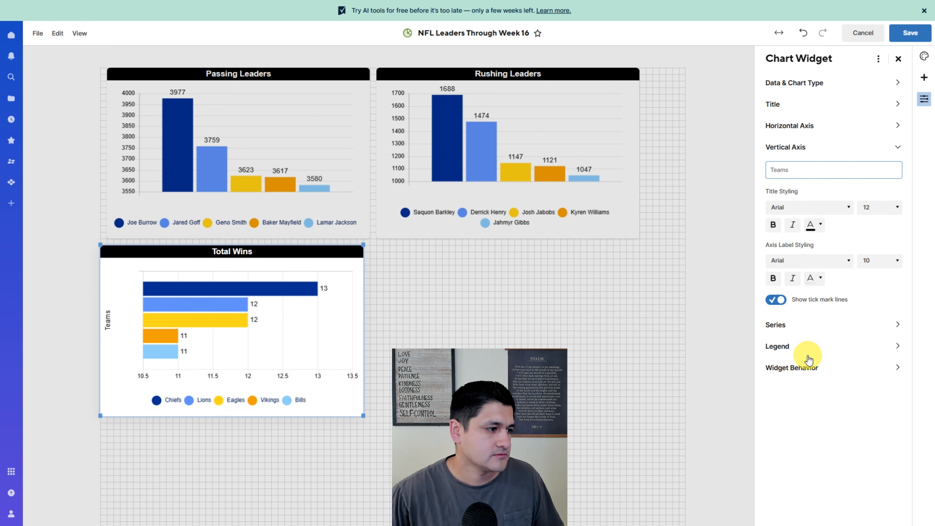
key("BackSpace")
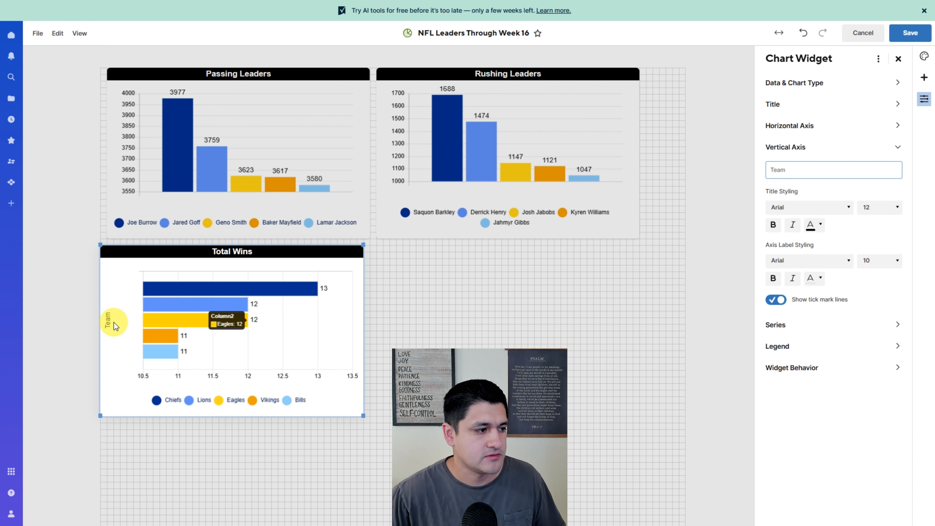
- Review the Total Wins series and legend settings and save the dashboard
left_click(809, 326)
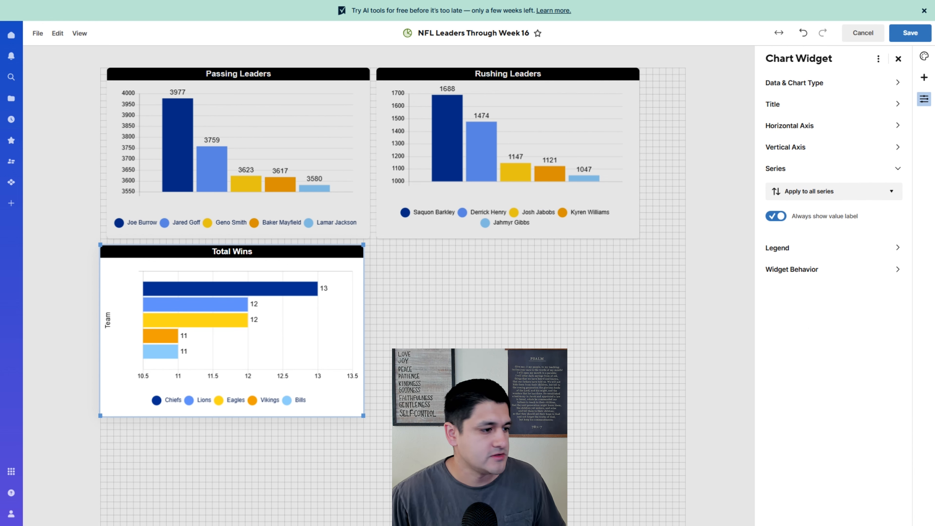
left_click(846, 253)
left_click(819, 288)
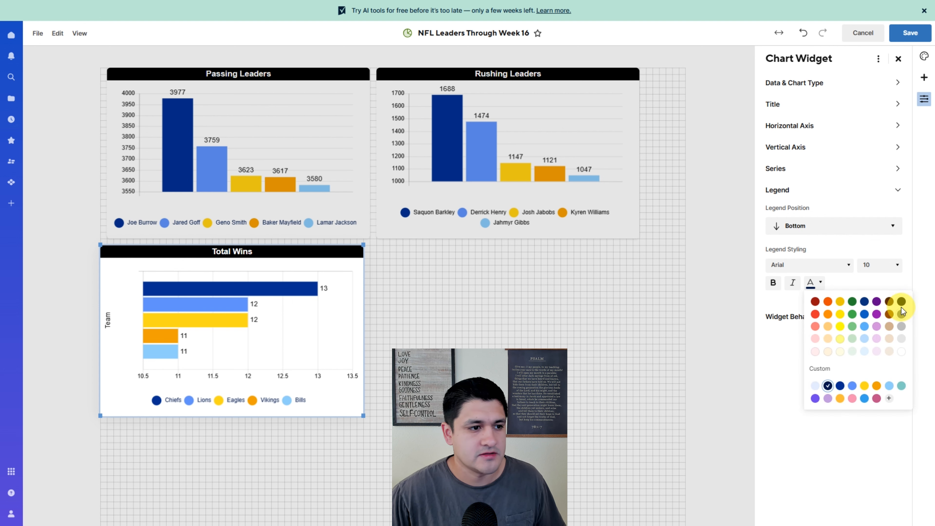
left_click(674, 351)
left_click(675, 350)
left_click(902, 33)
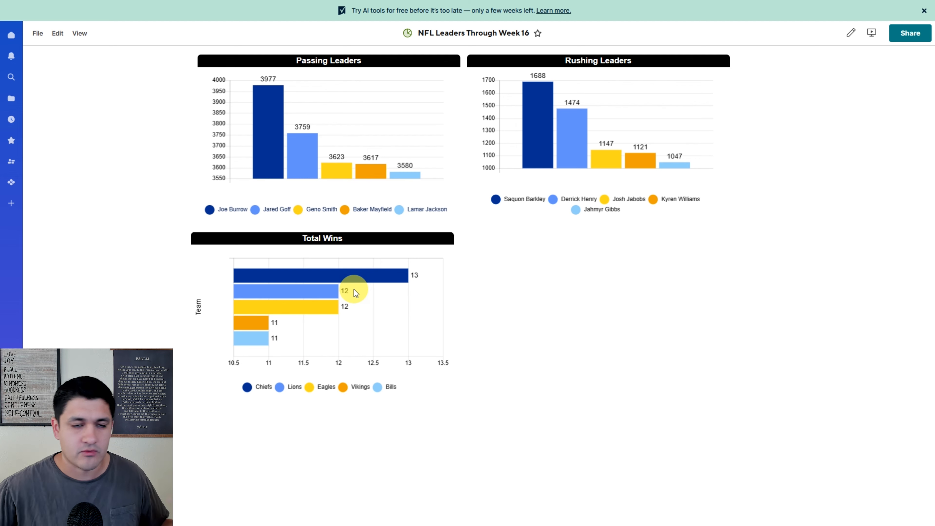
- Duplicate the Total Wins chart into the empty space beside it on the dashboard
left_click(851, 33)
left_click(287, 296)
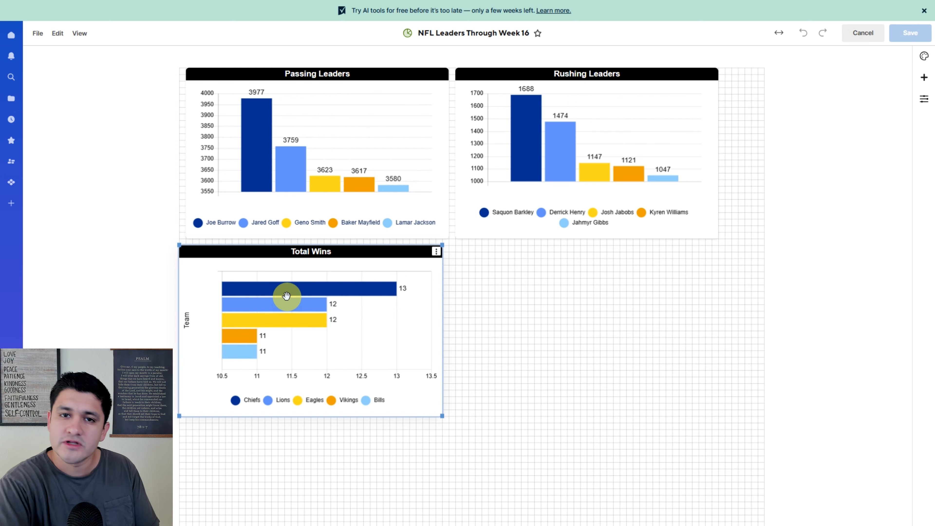
left_click(563, 323)
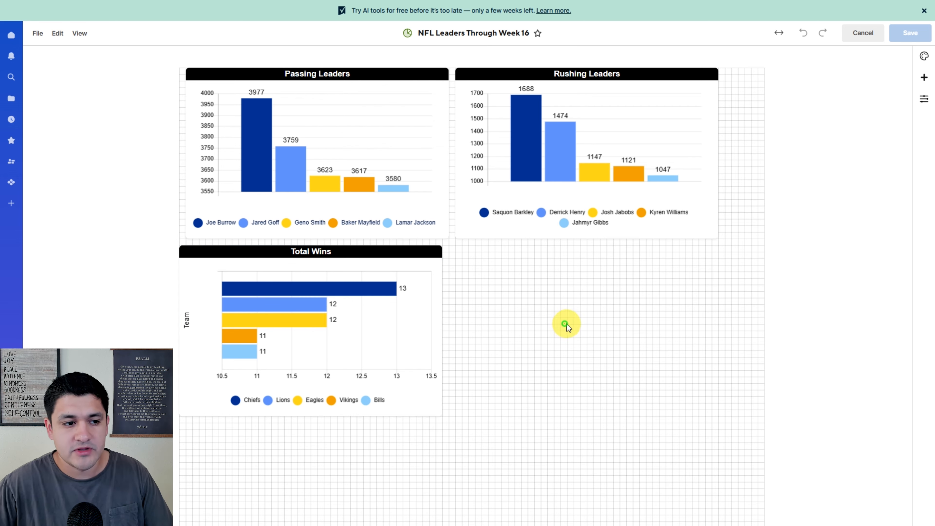
key("ctrl+v")
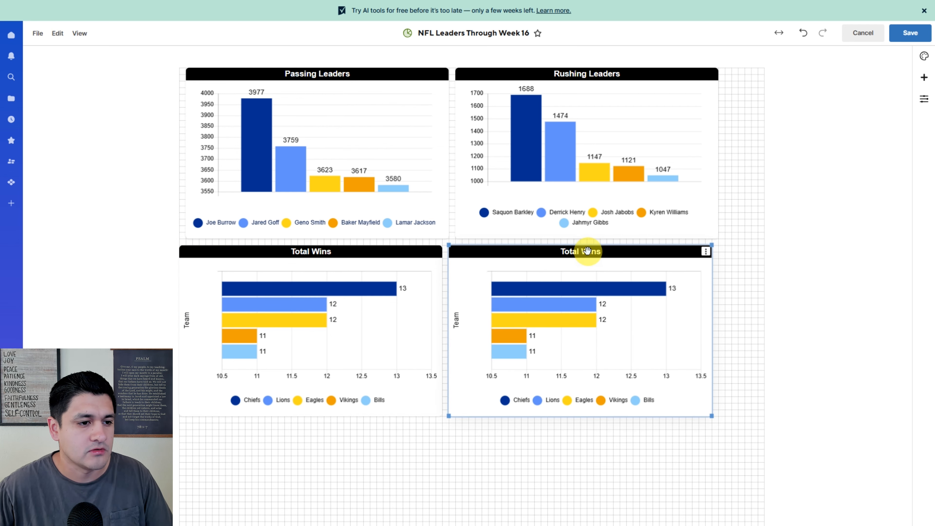
- Replace the copied chart's data with the Total Losses team rows from the stats sheet
double_click(587, 253)
left_click(281, 357)
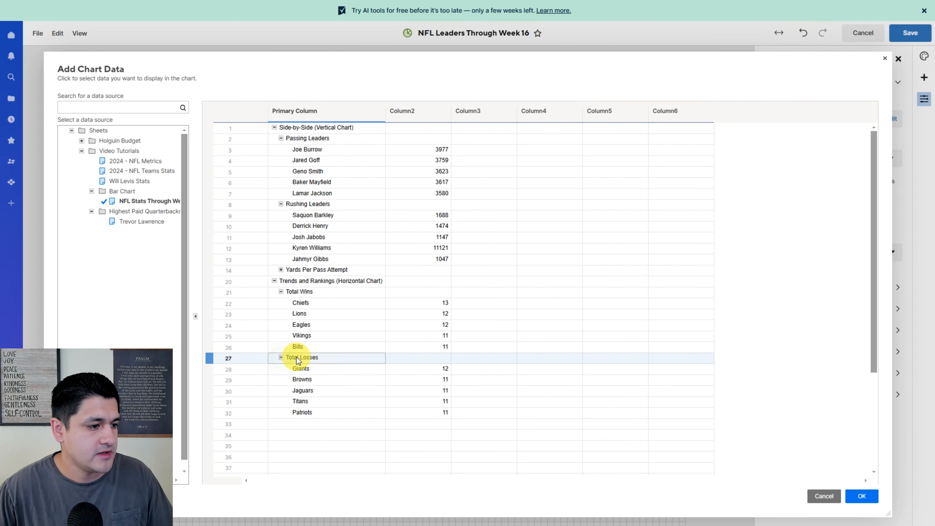
scroll(299, 355, "down", 2)
left_click_drag(299, 306, 442, 341)
left_click(862, 496)
- Set the Total Losses chart type to Bar and switch its rows and columns
left_click(834, 251)
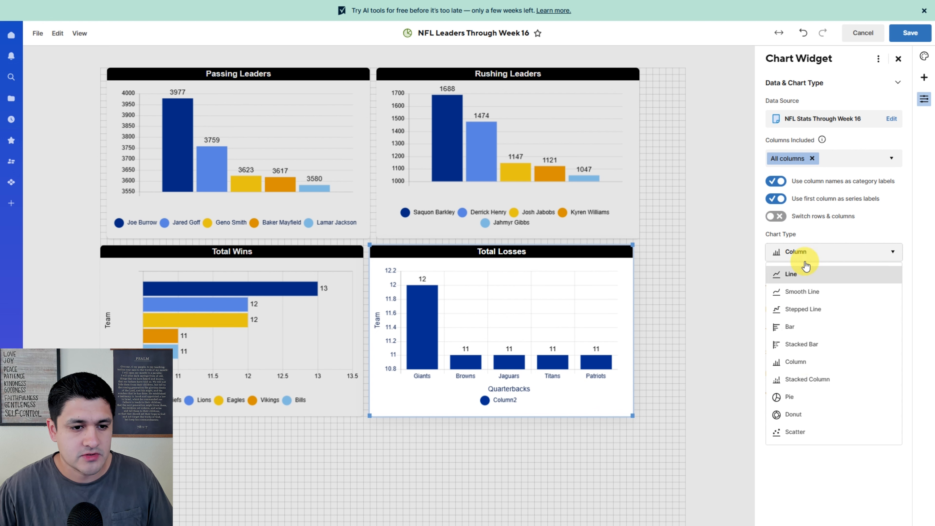
left_click(792, 327)
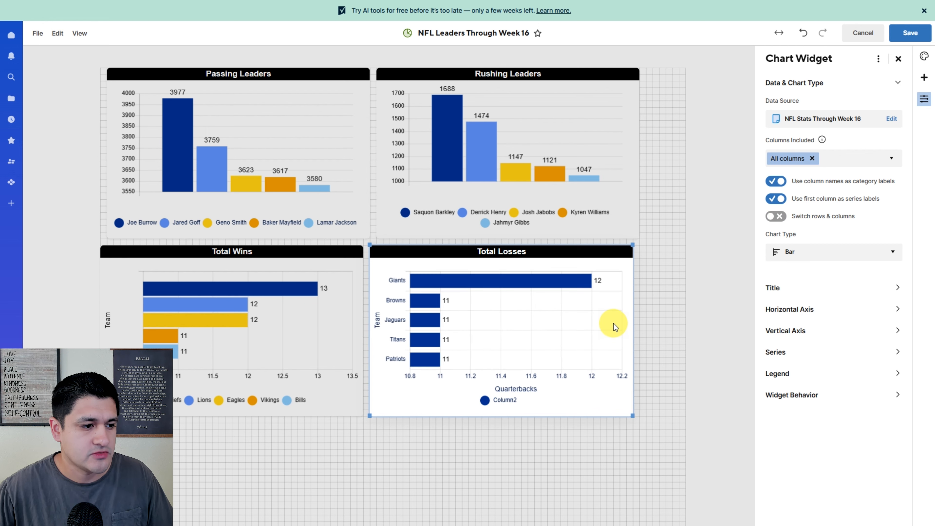
left_click(776, 215)
left_click(787, 185)
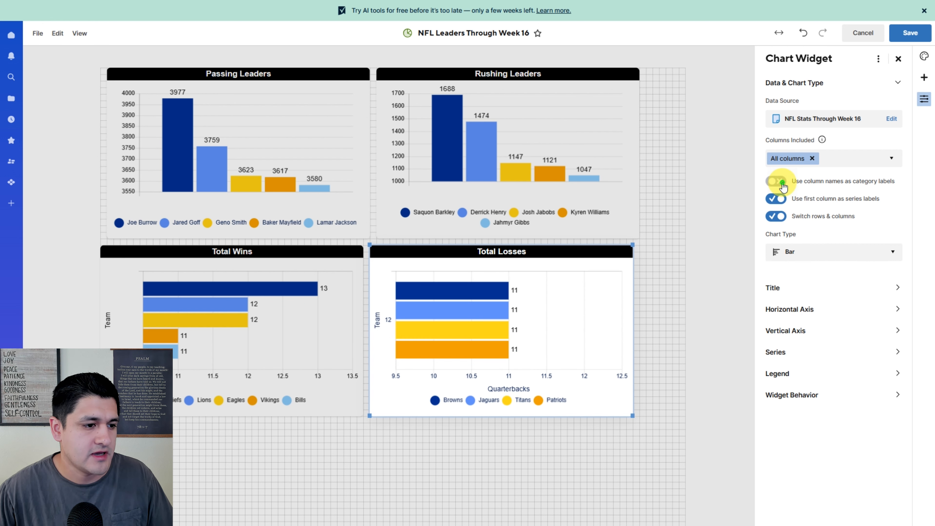
left_click(785, 184)
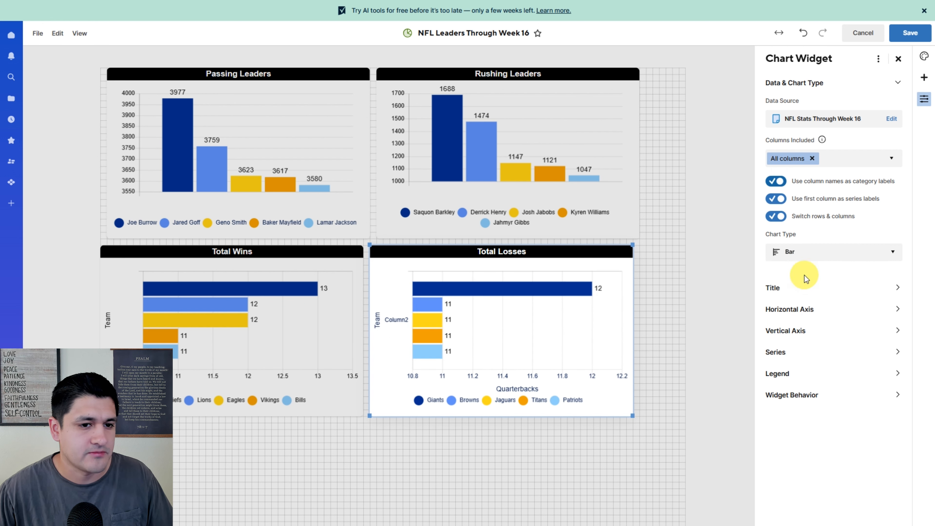
- Set the Total Losses horizontal axis title color to black
left_click(800, 307)
left_click(824, 208)
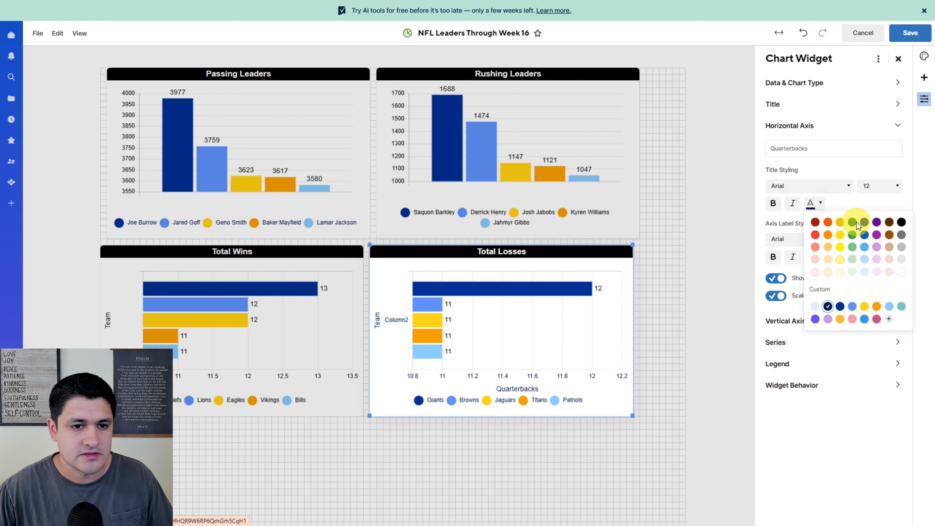
left_click(903, 221)
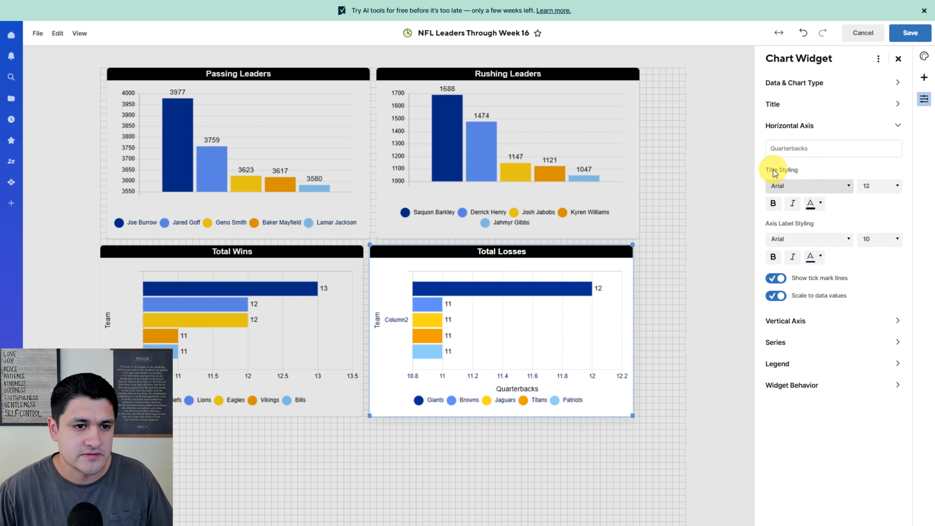
- Set the Total Losses vertical axis label color to white and its axis title color to black
left_click(809, 321)
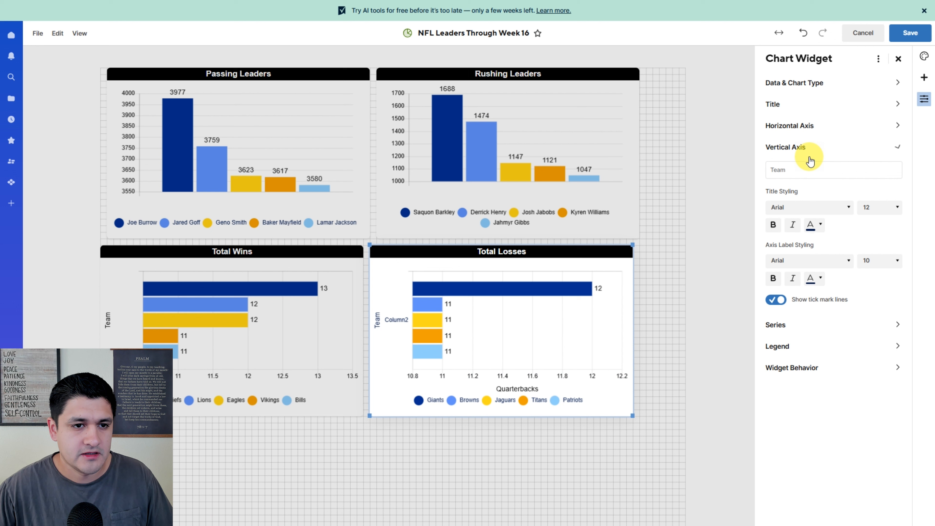
left_click(799, 133)
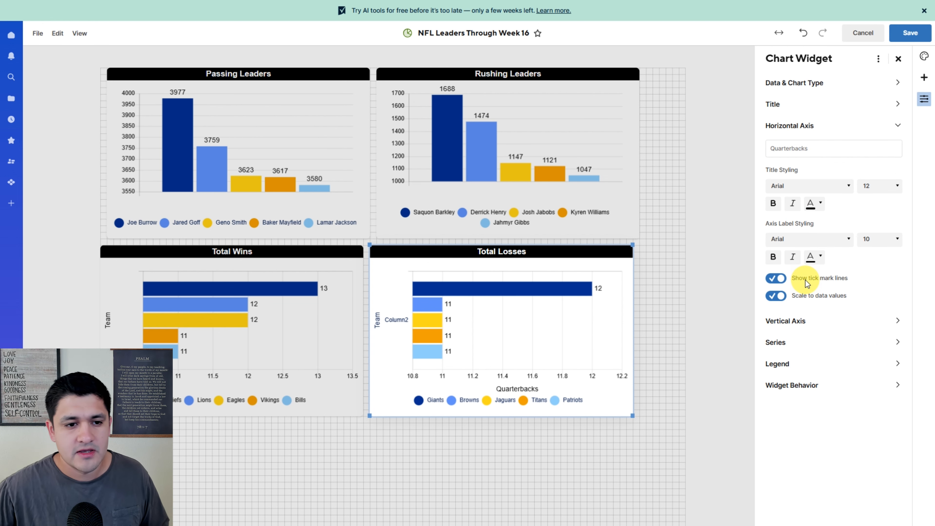
left_click(792, 326)
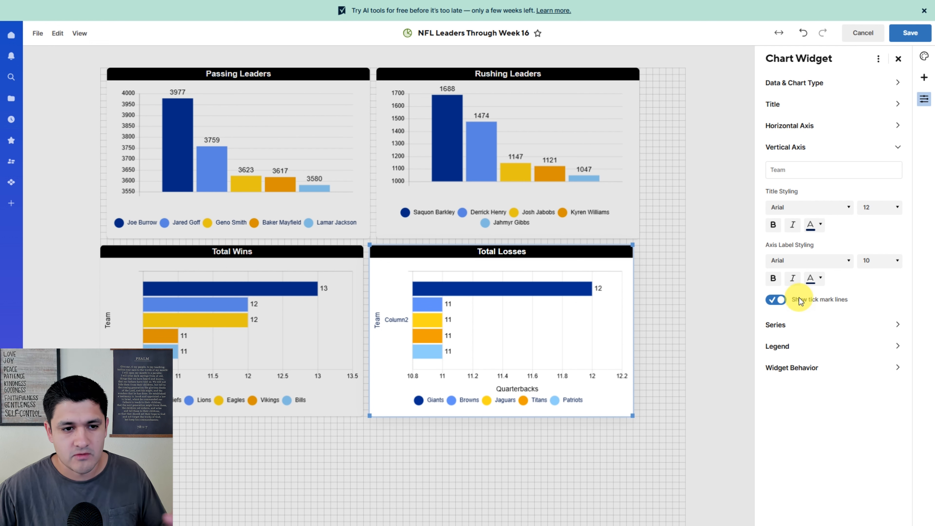
left_click(815, 286)
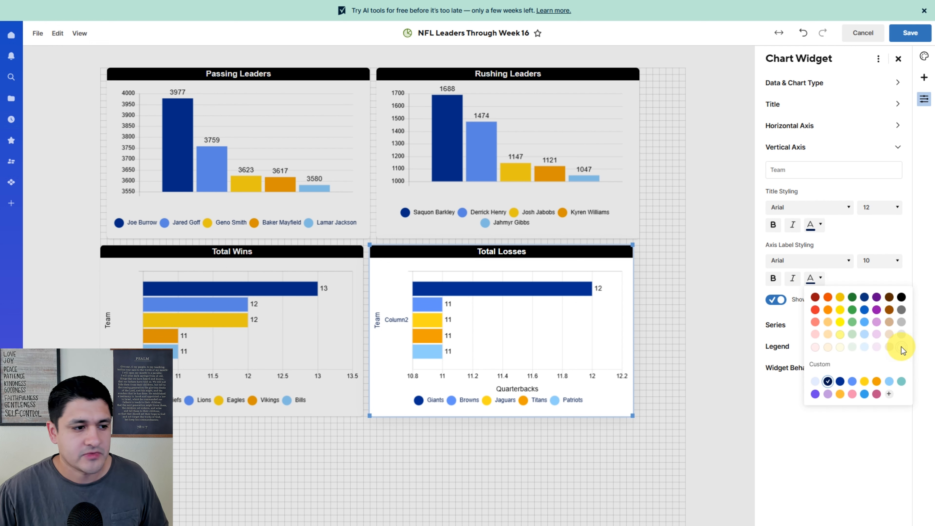
left_click(900, 348)
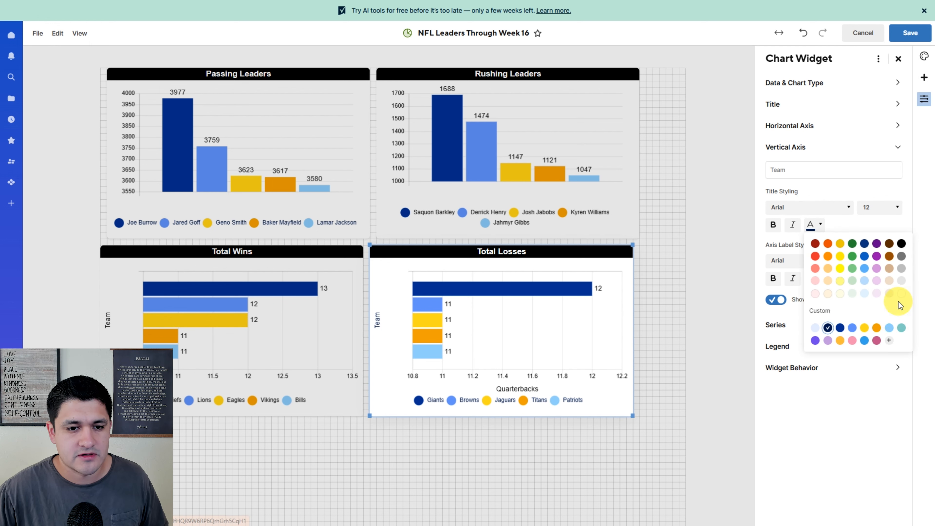
left_click(901, 303)
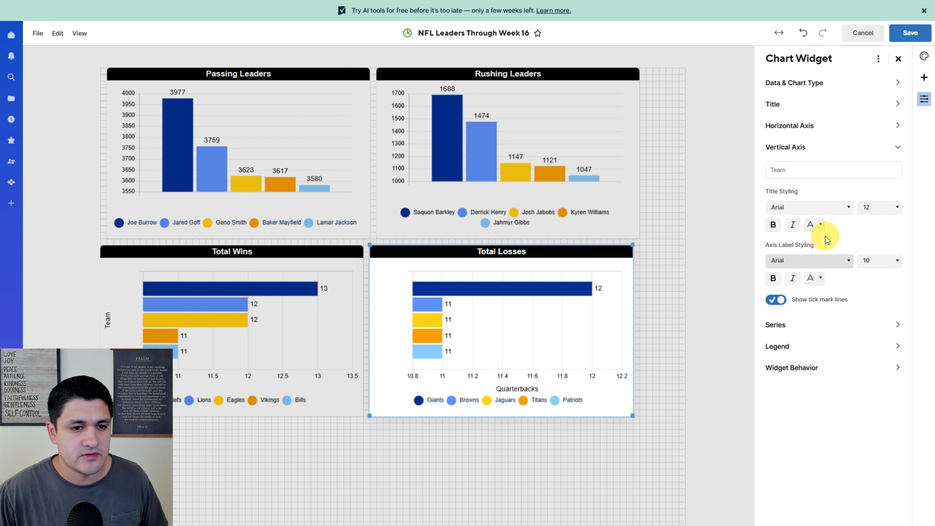
left_click(822, 225)
left_click(899, 245)
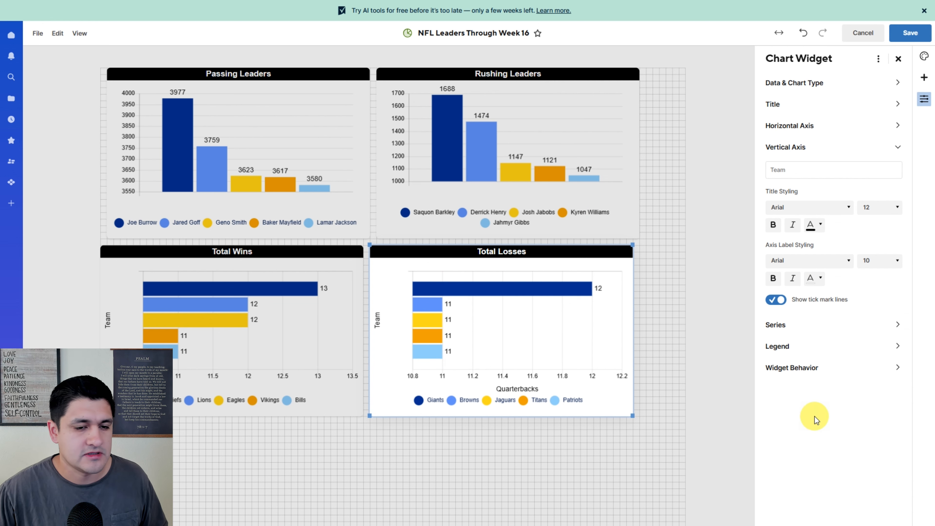
- Review the Total Losses series and legend settings and save the dashboard
left_click(785, 325)
left_click(788, 246)
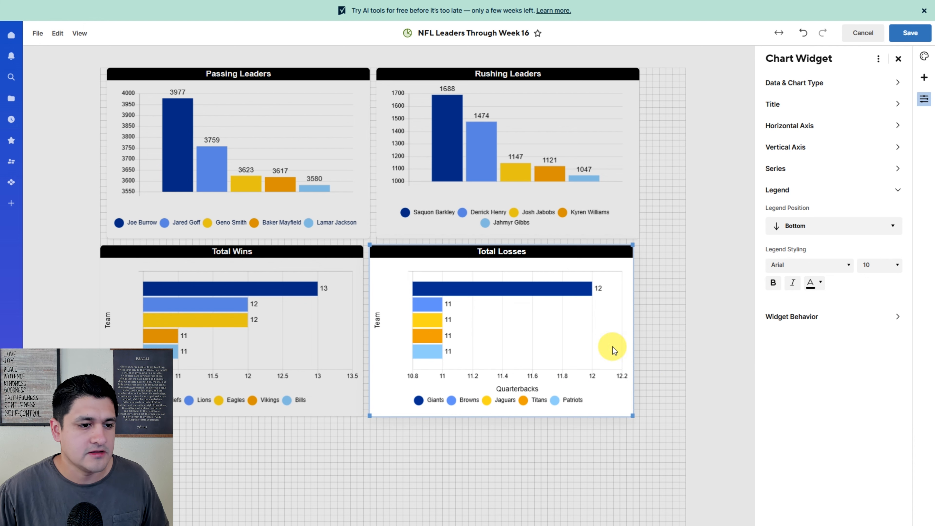
left_click(910, 33)
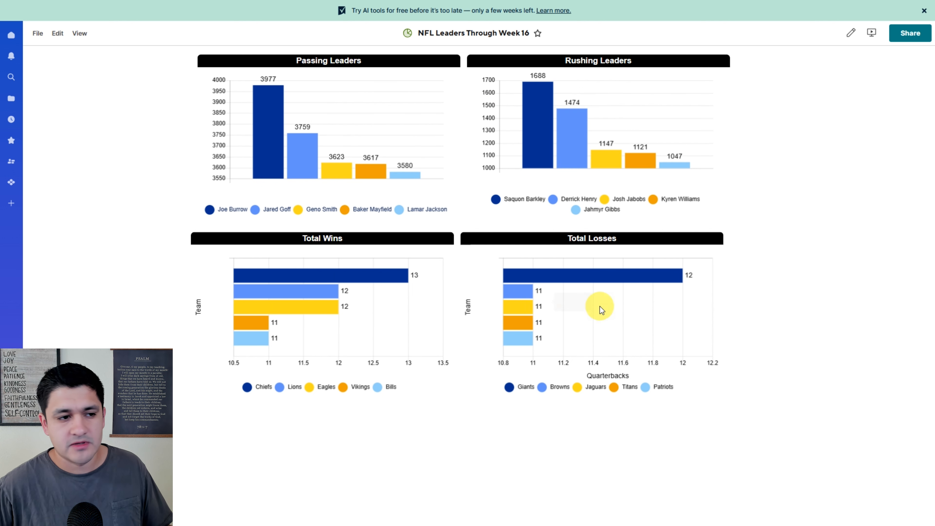
mouse_move(518, 344)
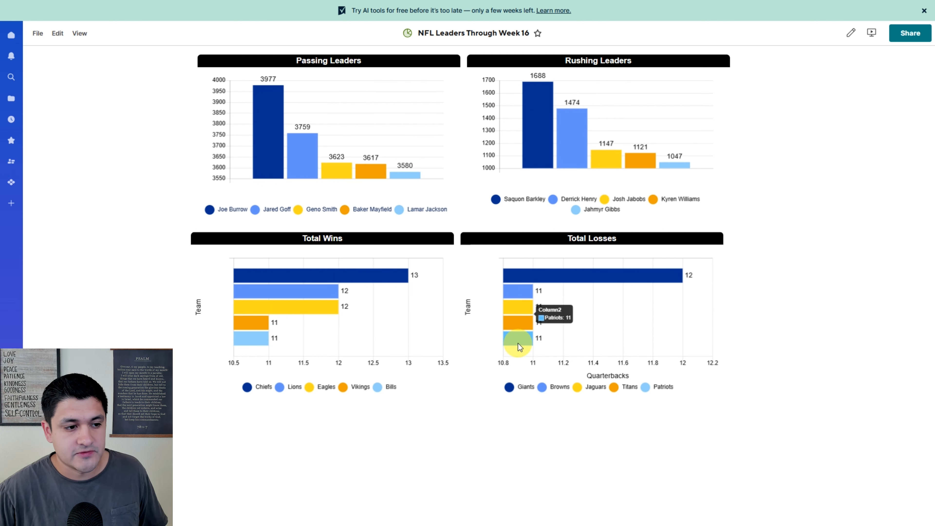
mouse_move(656, 273)
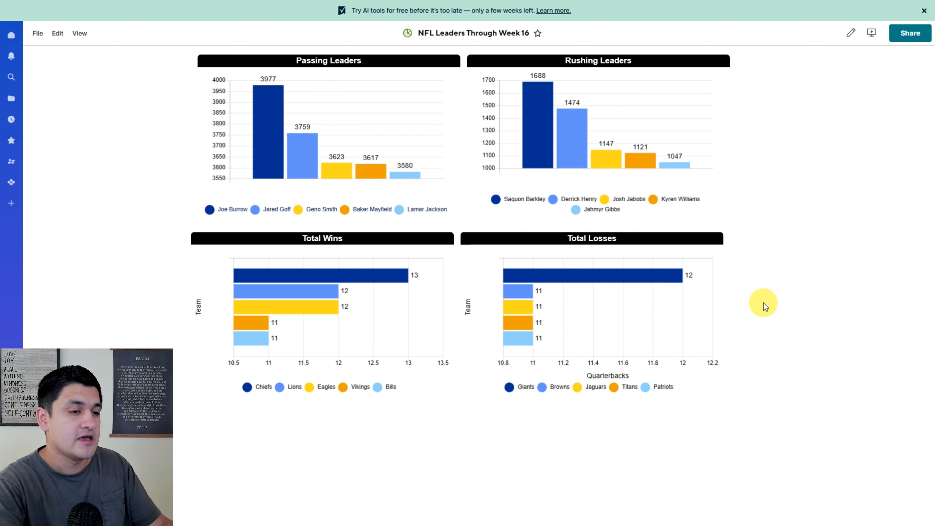
mouse_move(258, 134)
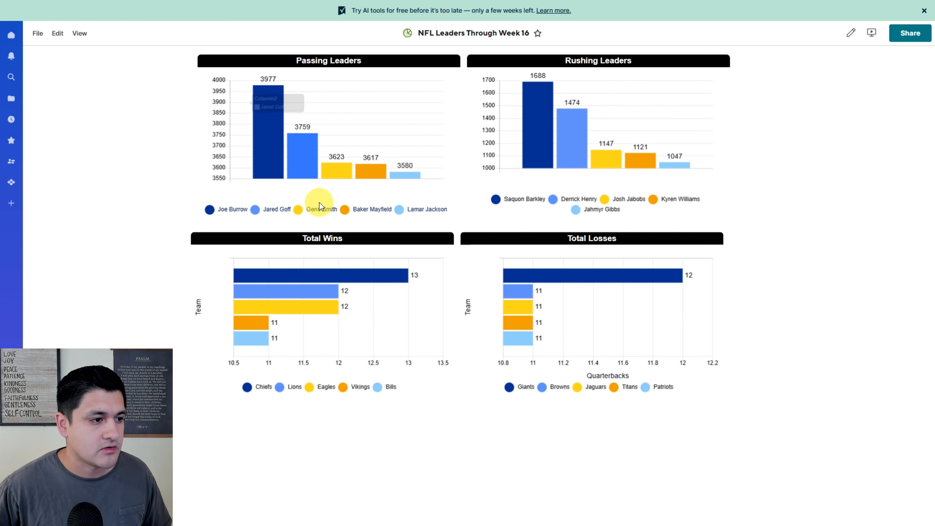
mouse_move(333, 211)
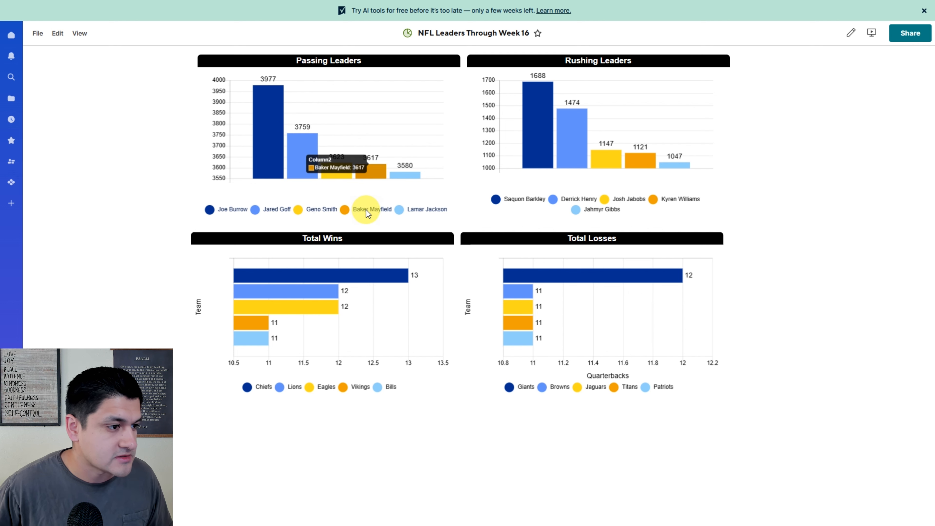